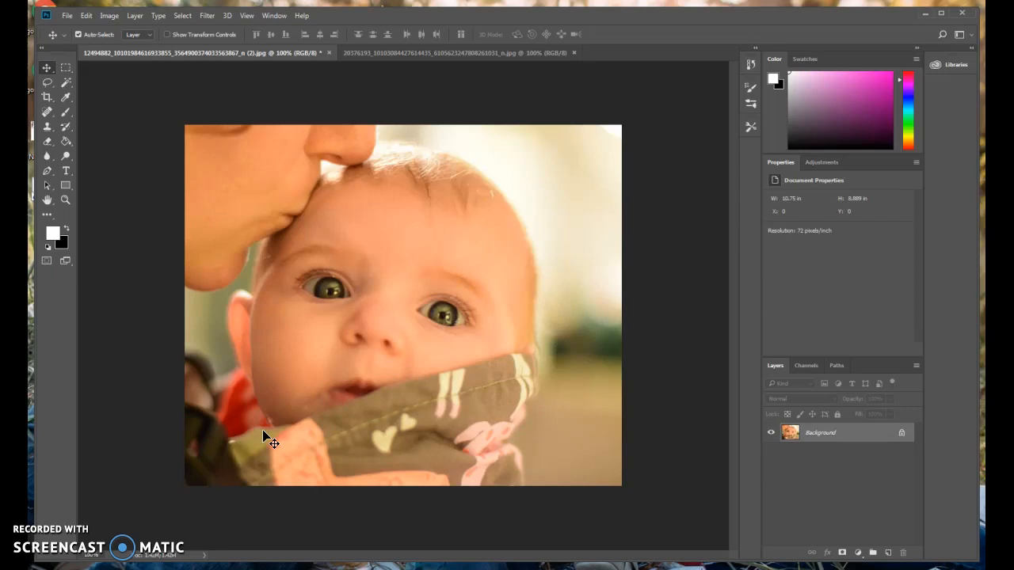
Show the Image > Adjustments submenu of colour commands for the baby portrait
{"action": "left_click", "coordinate": [103, 17]}
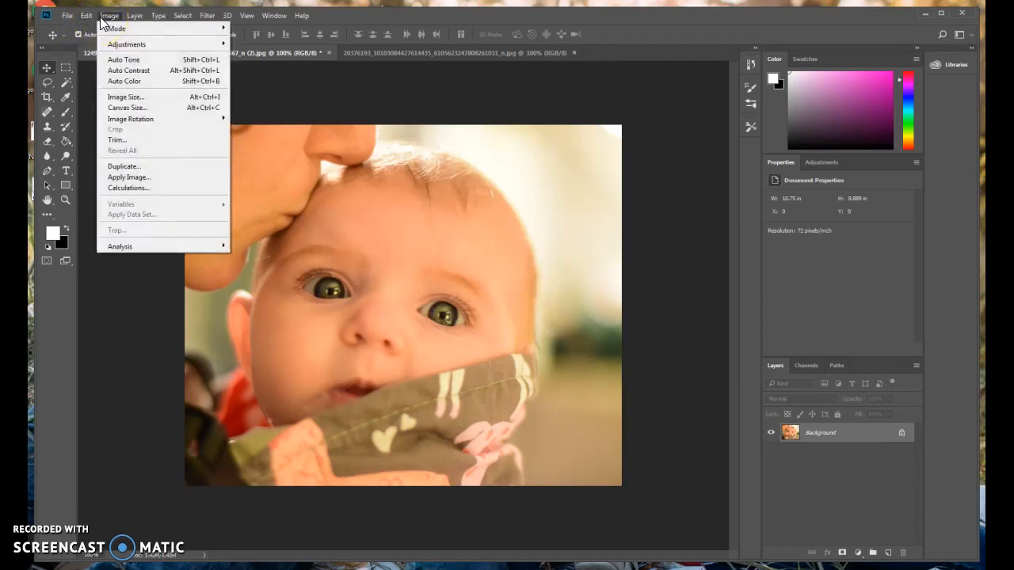
{"action": "left_click", "coordinate": [111, 44]}
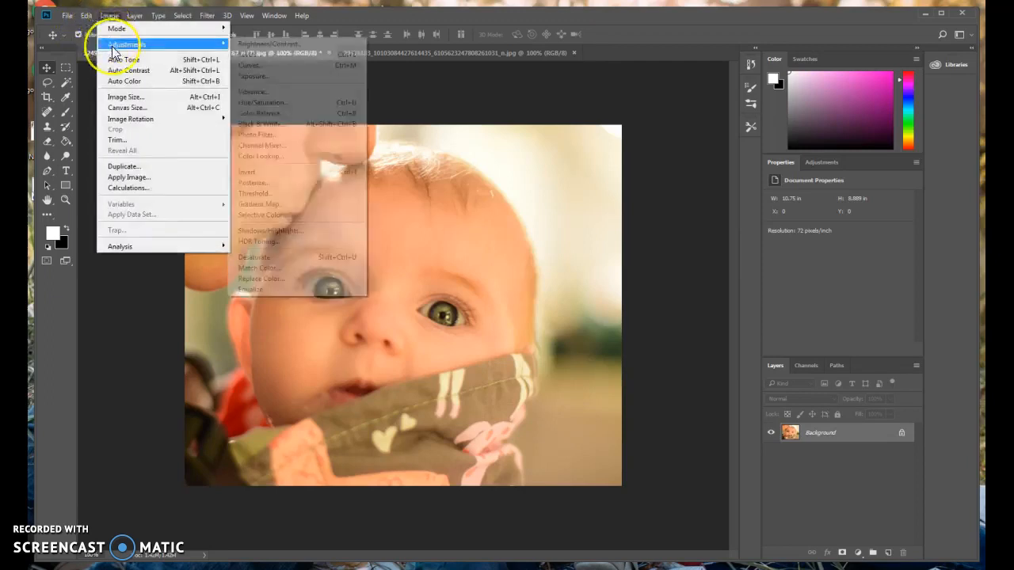
{"action": "left_click", "coordinate": [114, 46]}
{"action": "mouse_move", "coordinate": [205, 44]}
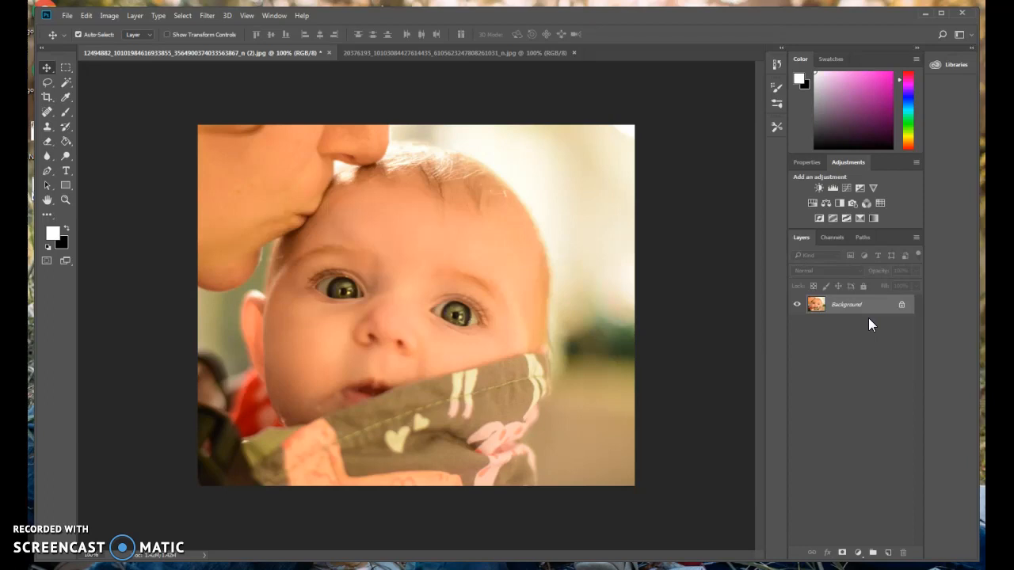
{"action": "left_click", "coordinate": [109, 15]}
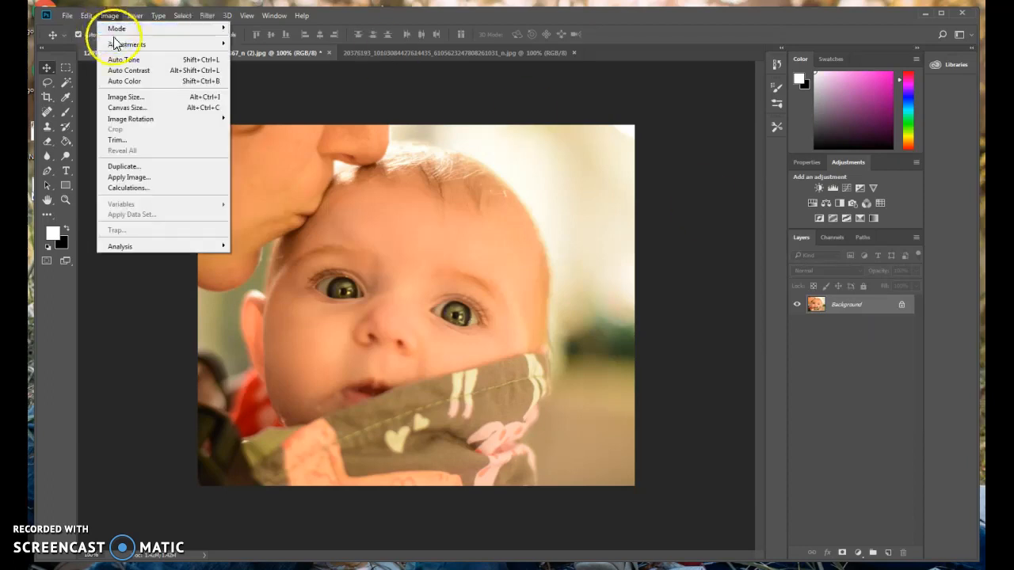
{"action": "left_click", "coordinate": [474, 83]}
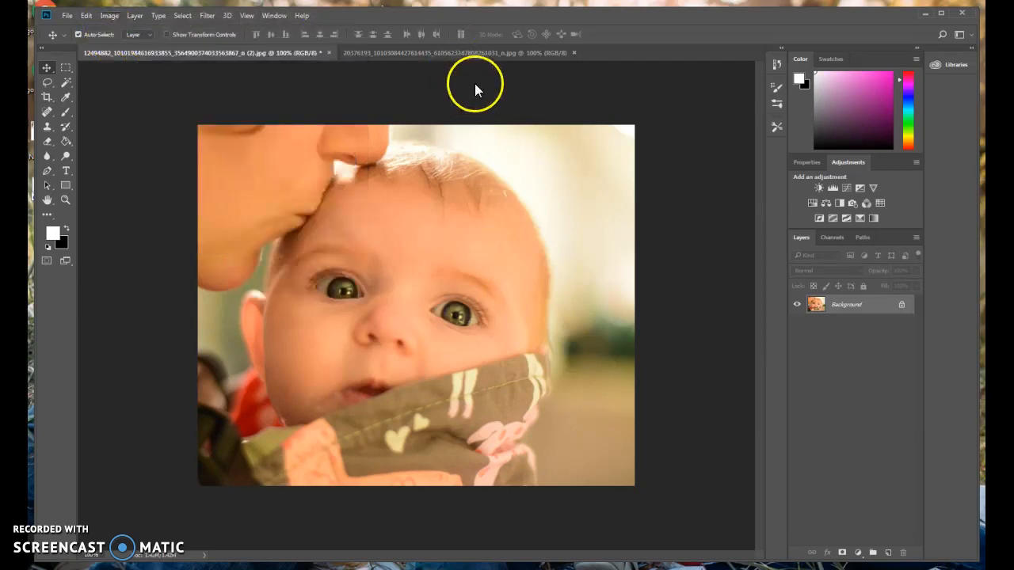
Duplicate the Background layer as Background copy and hide the original Background layer
{"action": "right_click", "coordinate": [863, 308]}
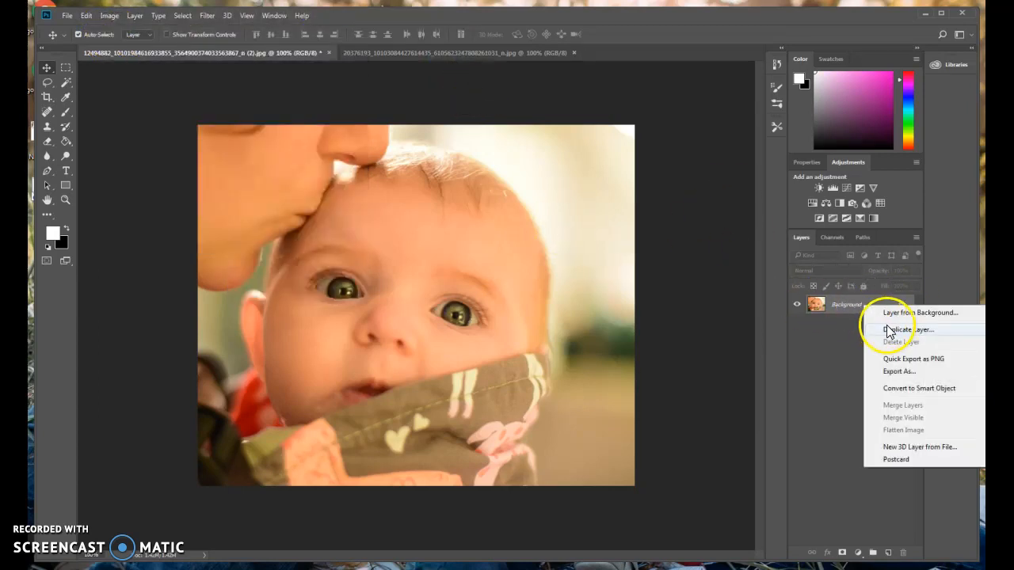
{"action": "left_click", "coordinate": [882, 331]}
{"action": "left_click", "coordinate": [578, 176]}
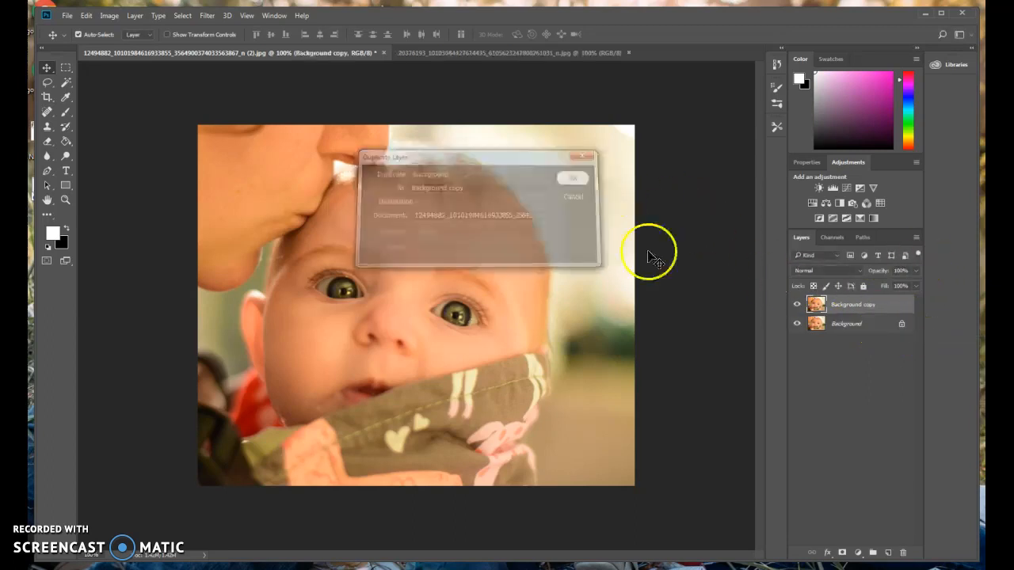
{"action": "left_click", "coordinate": [796, 327]}
Select the Background copy layer and bring up the Image > Adjustments submenu
{"action": "left_click", "coordinate": [824, 307]}
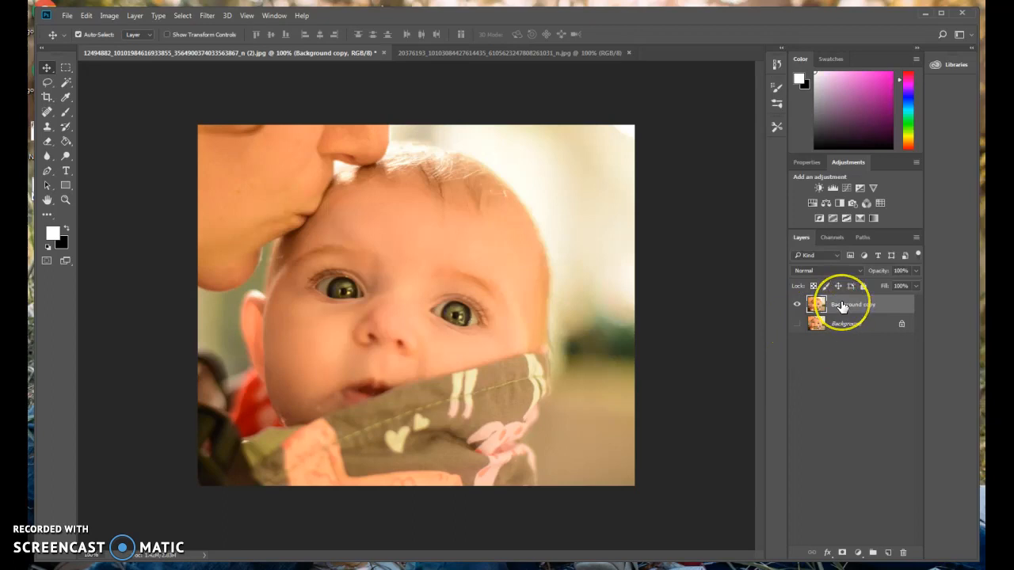
{"action": "left_click", "coordinate": [840, 297]}
{"action": "left_click", "coordinate": [116, 15]}
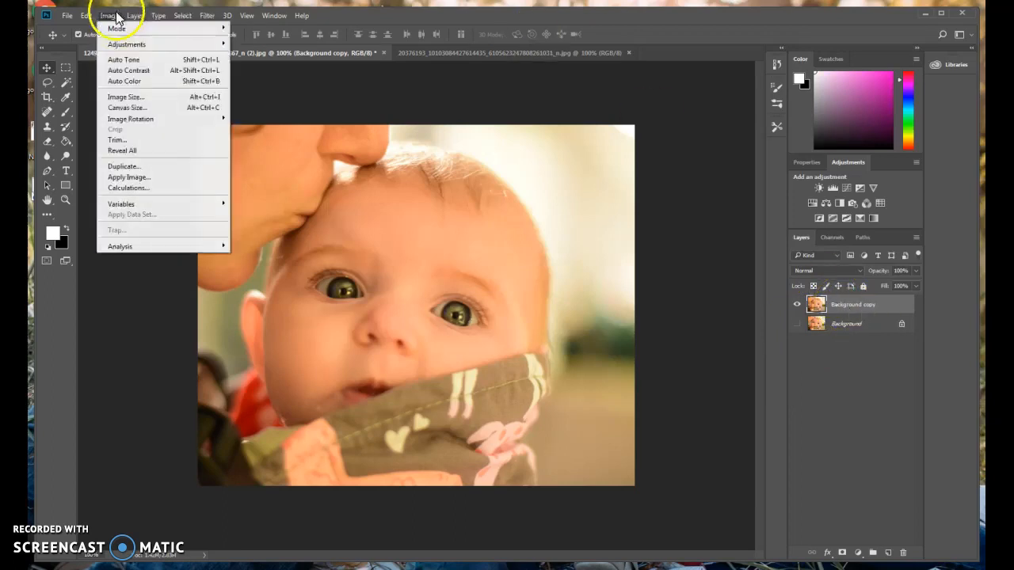
{"action": "mouse_move", "coordinate": [120, 46]}
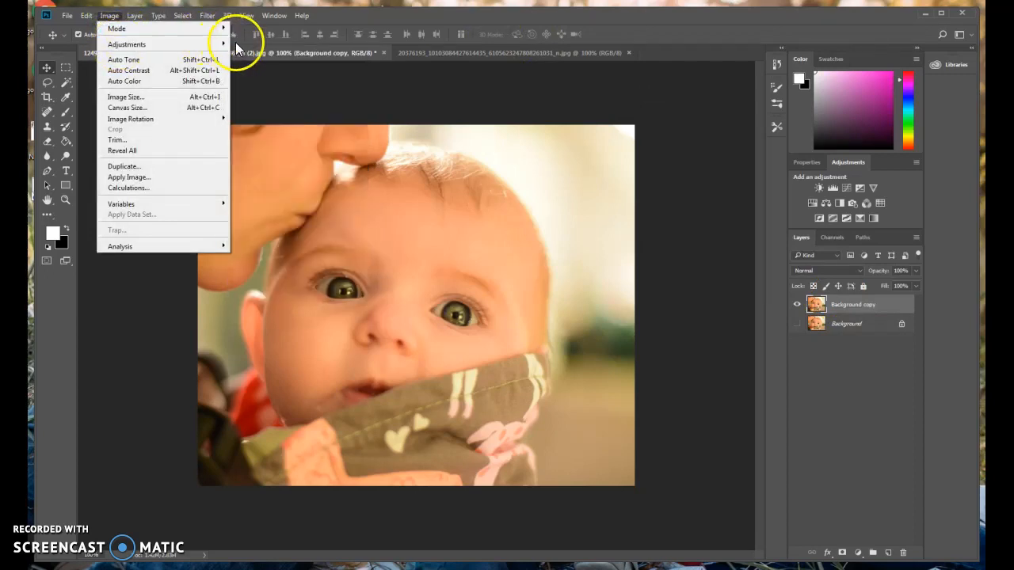
{"action": "left_click", "coordinate": [243, 49]}
{"action": "left_click_drag", "start_coordinate": [475, 141], "coordinate": [715, 92]}
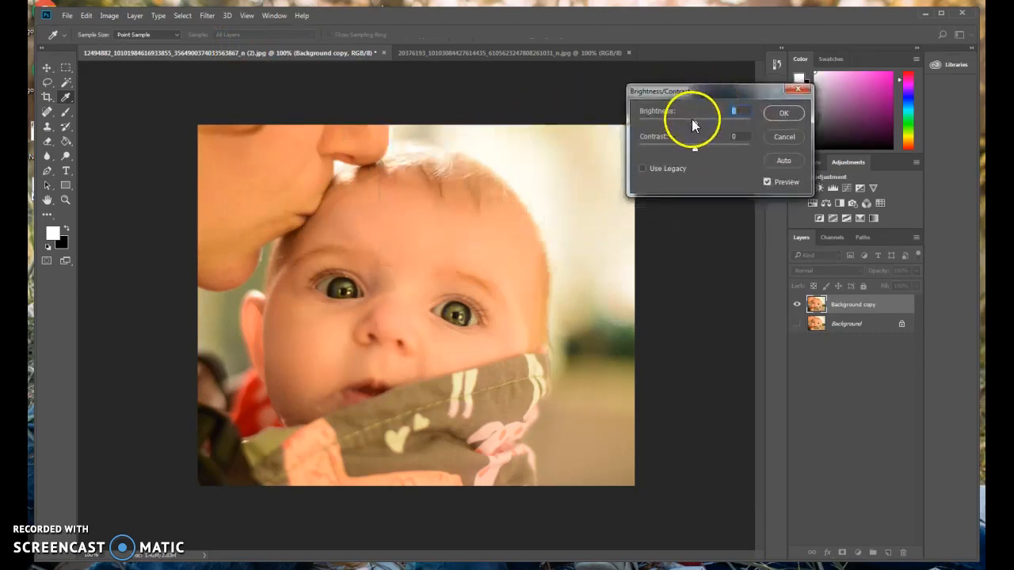
{"action": "mouse_move", "coordinate": [693, 124]}
{"action": "left_mouse_down"}
{"action": "mouse_move", "coordinate": [651, 127]}
{"action": "mouse_move", "coordinate": [735, 124]}
{"action": "mouse_move", "coordinate": [709, 129]}
{"action": "left_mouse_up"}
{"action": "type", "text": "0"}
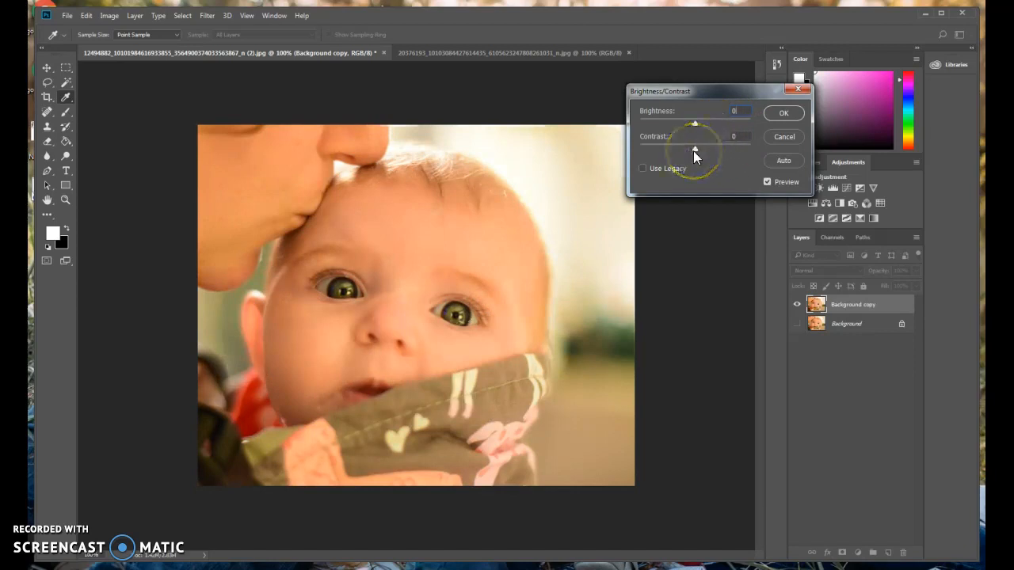
{"action": "mouse_move", "coordinate": [696, 148]}
{"action": "left_mouse_down"}
{"action": "mouse_move", "coordinate": [648, 150]}
{"action": "mouse_move", "coordinate": [772, 157]}
{"action": "mouse_move", "coordinate": [696, 151]}
{"action": "left_mouse_up"}
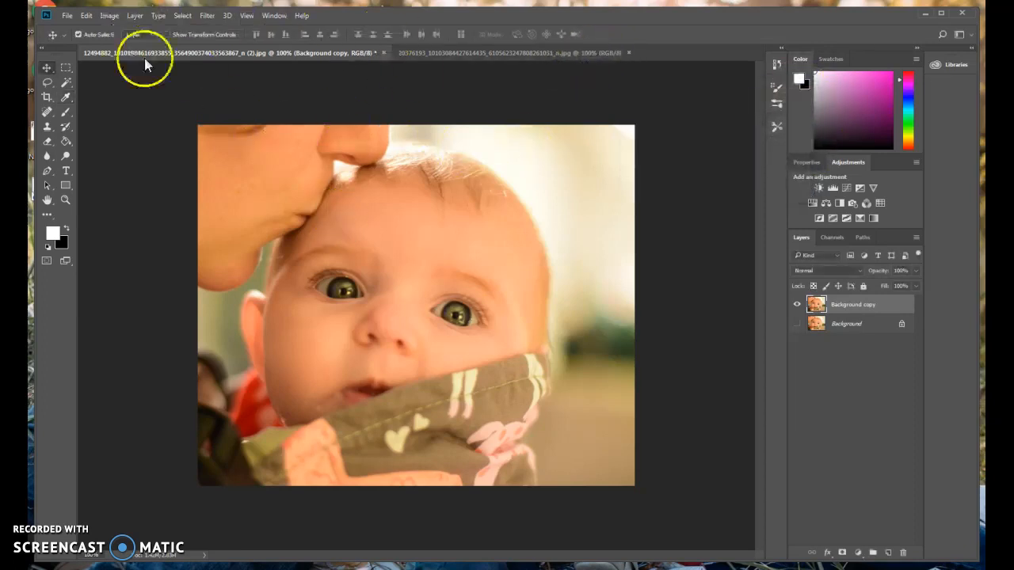
{"action": "left_click", "coordinate": [110, 17]}
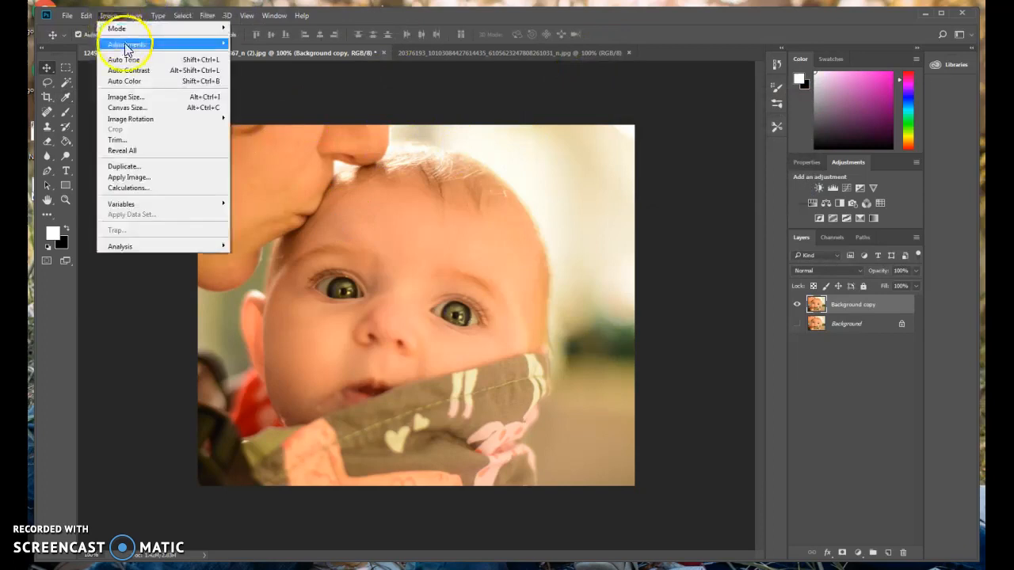
{"action": "mouse_move", "coordinate": [126, 46]}
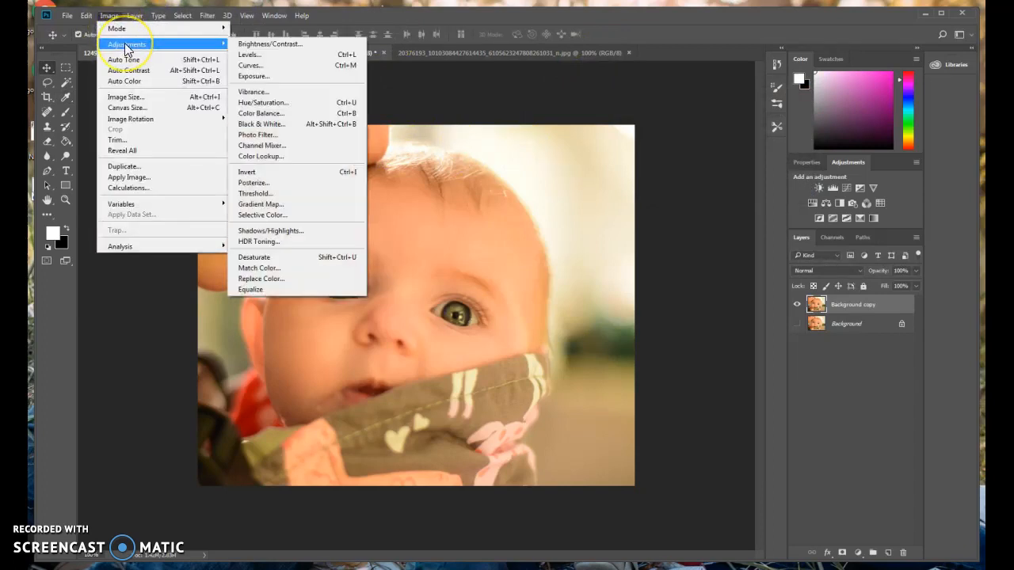
{"action": "left_click", "coordinate": [247, 54]}
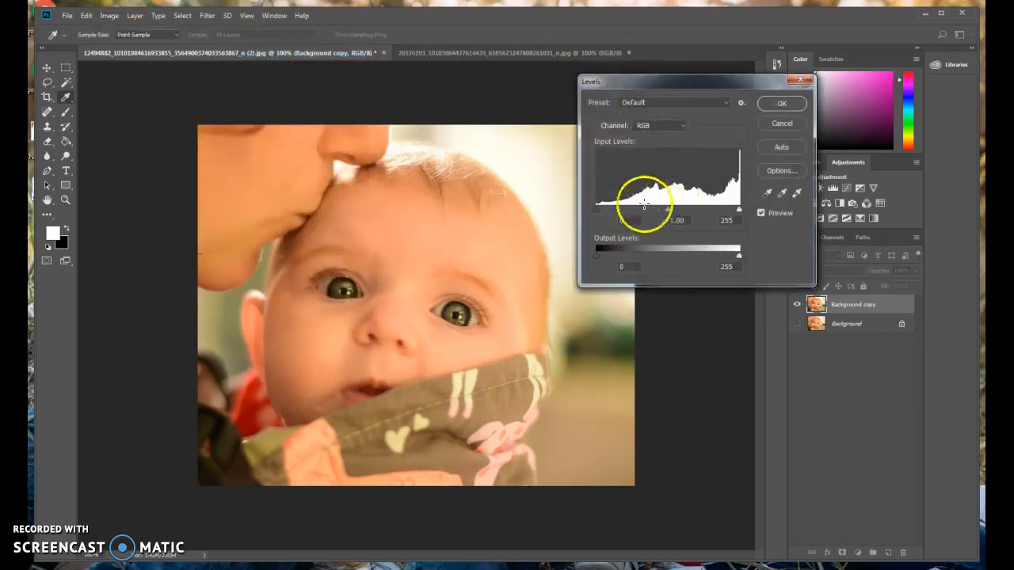
{"action": "left_click_drag", "start_coordinate": [597, 211], "coordinate": [614, 211]}
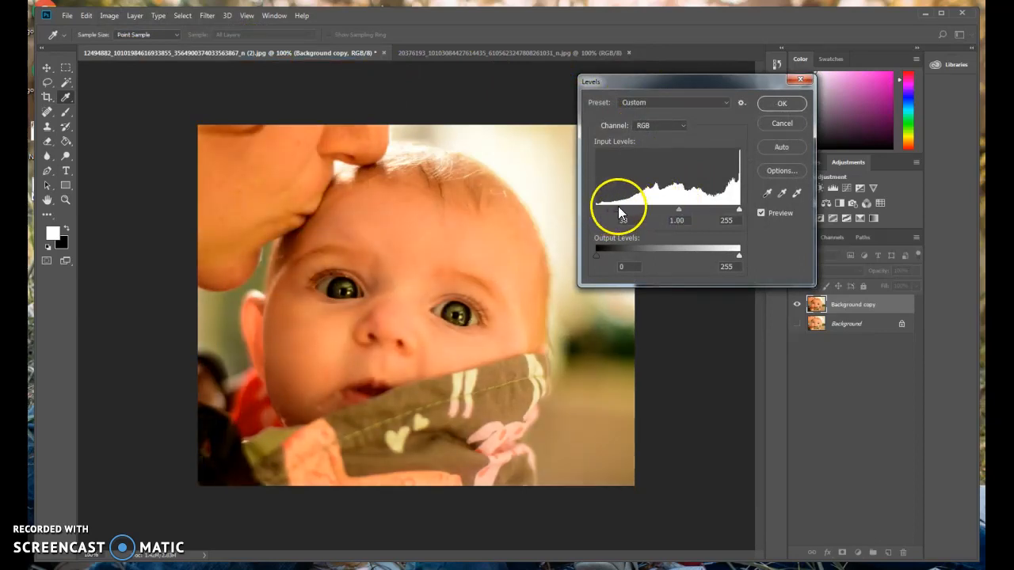
{"action": "mouse_move", "coordinate": [737, 211]}
{"action": "left_mouse_down"}
{"action": "mouse_move", "coordinate": [700, 212]}
{"action": "mouse_move", "coordinate": [736, 217]}
{"action": "left_mouse_up"}
{"action": "left_click_drag", "start_coordinate": [616, 210], "coordinate": [593, 215]}
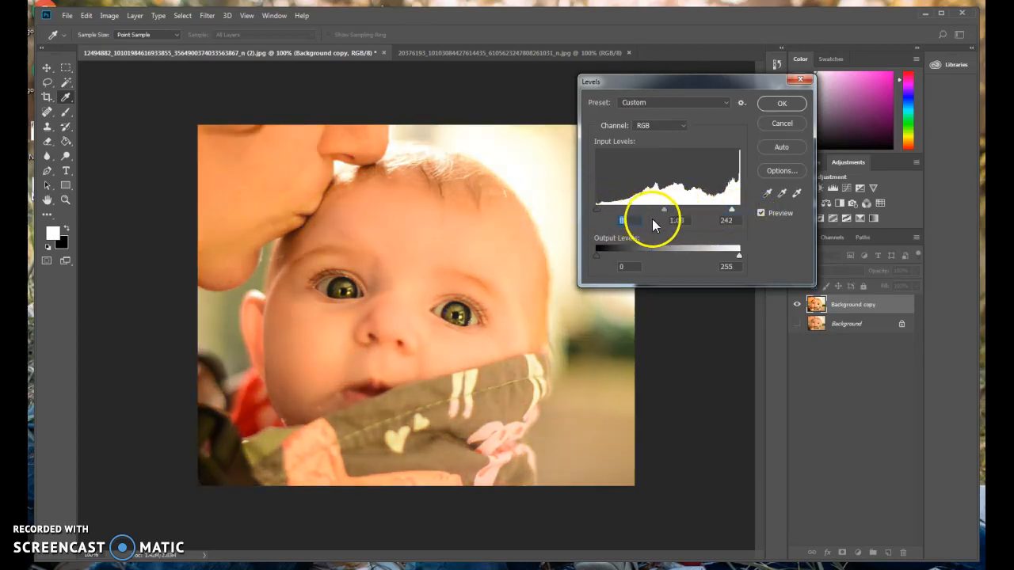
{"action": "left_click_drag", "start_coordinate": [663, 211], "coordinate": [694, 217]}
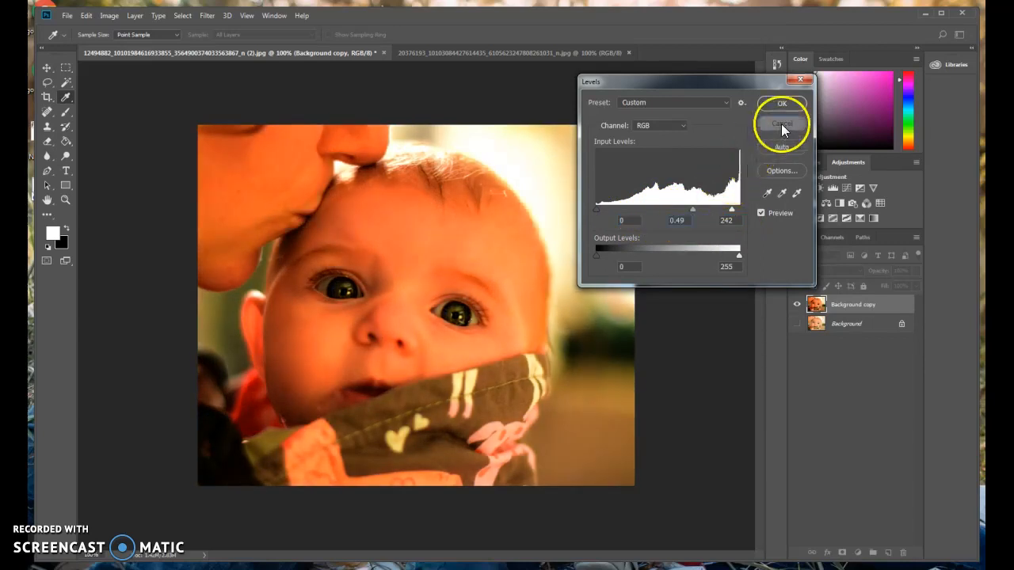
{"action": "left_click", "coordinate": [782, 123]}
{"action": "left_click", "coordinate": [107, 17]}
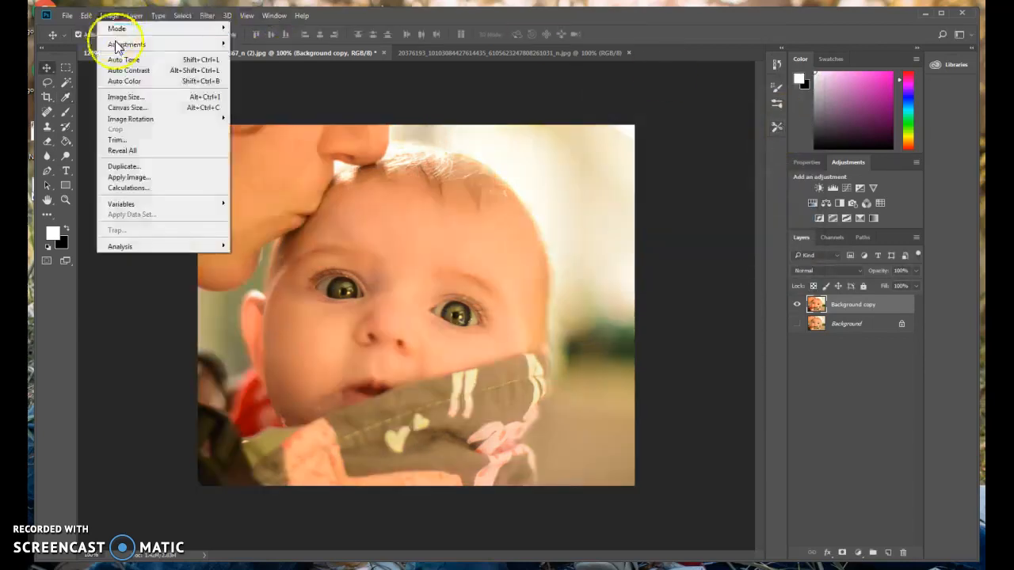
{"action": "mouse_move", "coordinate": [132, 44]}
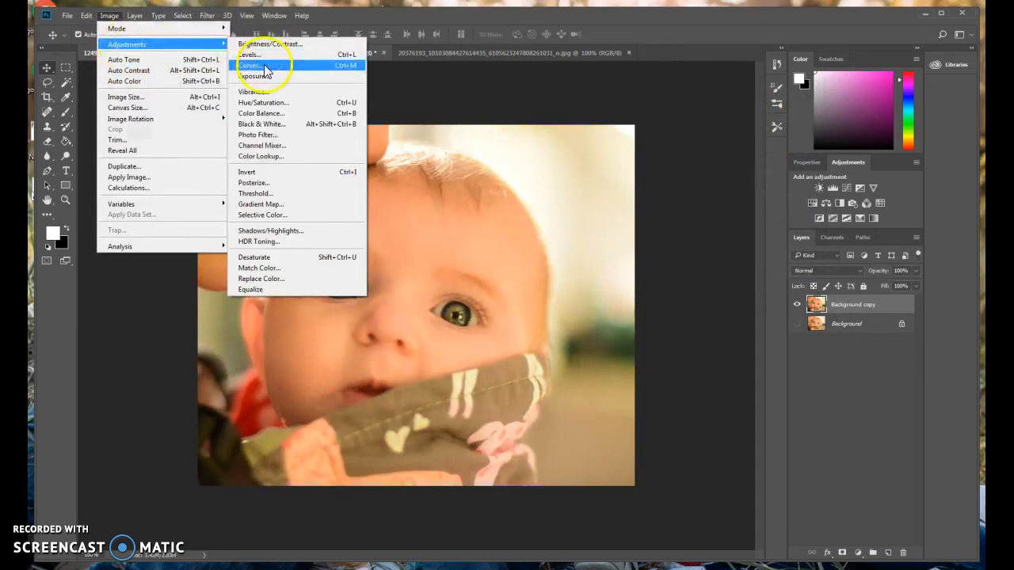
{"action": "left_click", "coordinate": [252, 66]}
{"action": "left_click_drag", "start_coordinate": [464, 102], "coordinate": [762, 93]}
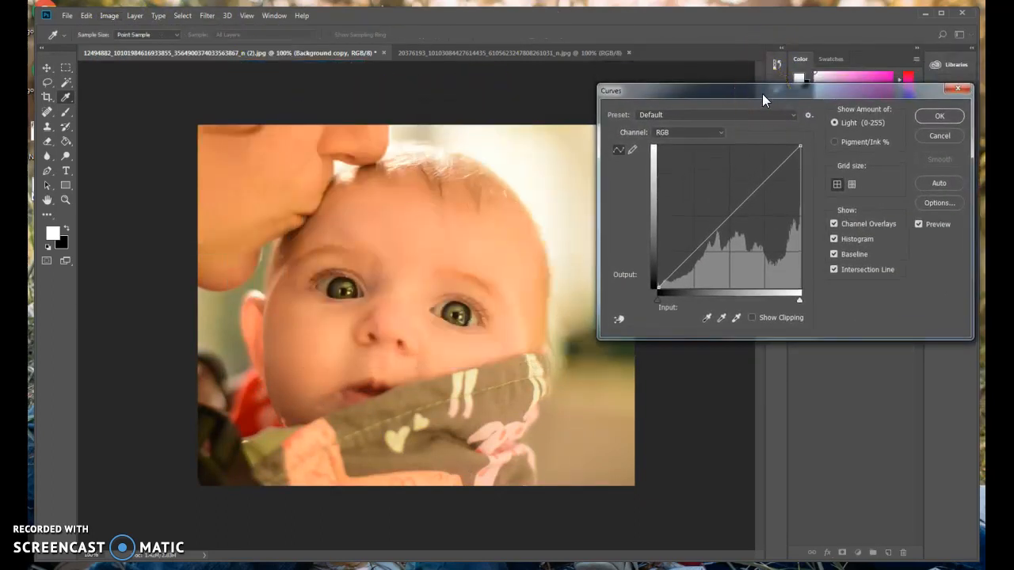
{"action": "left_click", "coordinate": [714, 134]}
{"action": "left_click", "coordinate": [690, 143]}
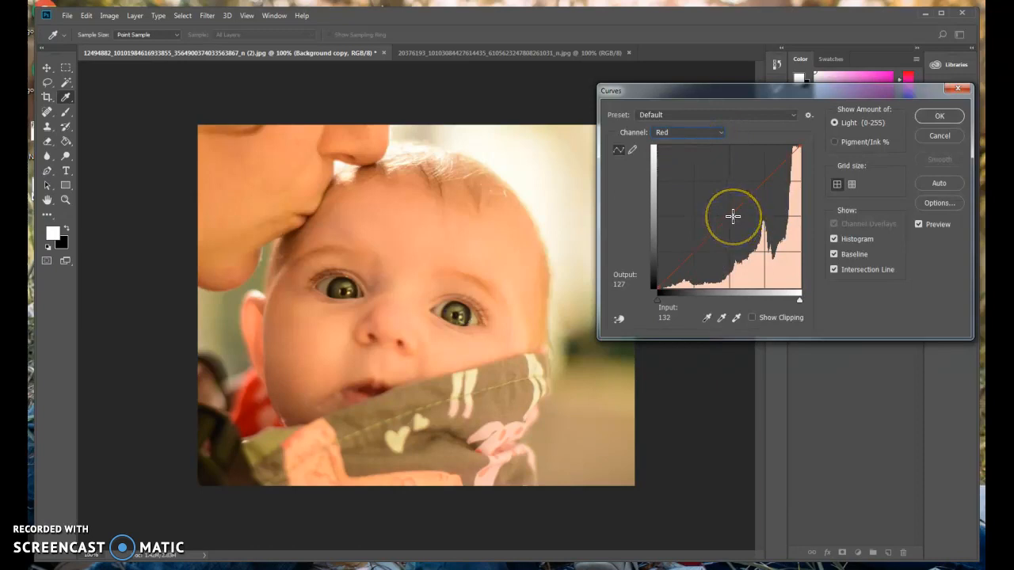
{"action": "left_click", "coordinate": [760, 183]}
{"action": "mouse_move", "coordinate": [760, 183]}
{"action": "left_mouse_down"}
{"action": "mouse_move", "coordinate": [765, 195]}
{"action": "mouse_move", "coordinate": [745, 170]}
{"action": "mouse_move", "coordinate": [760, 186]}
{"action": "left_mouse_up"}
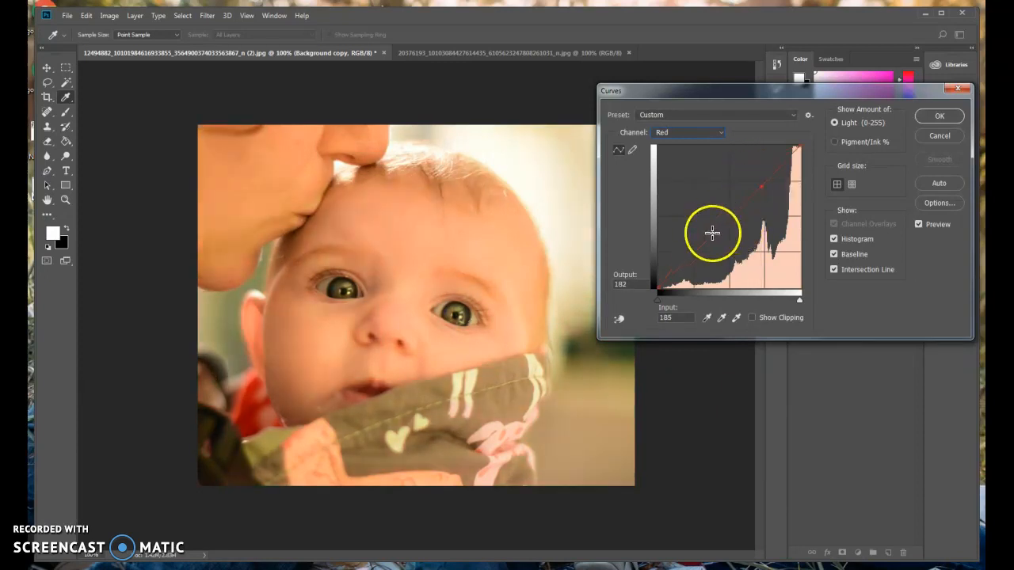
{"action": "left_click_drag", "start_coordinate": [712, 232], "coordinate": [707, 225]}
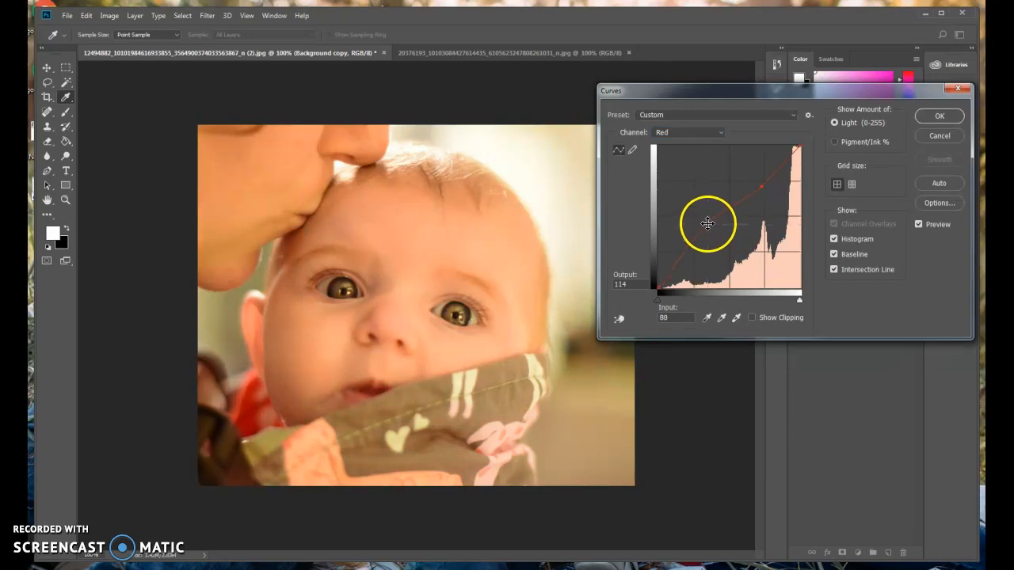
{"action": "left_click_drag", "start_coordinate": [758, 184], "coordinate": [768, 198]}
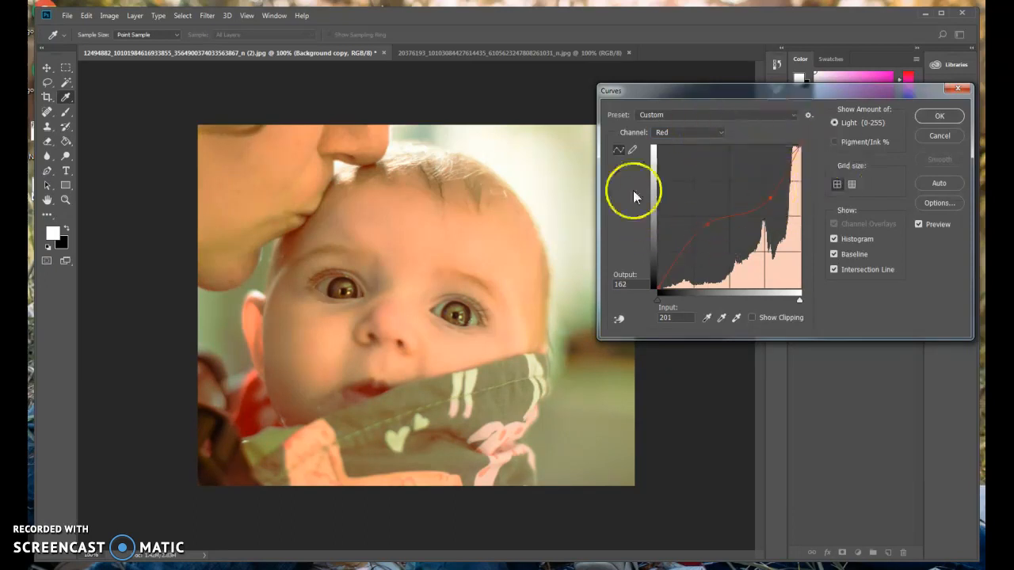
{"action": "left_click", "coordinate": [937, 136]}
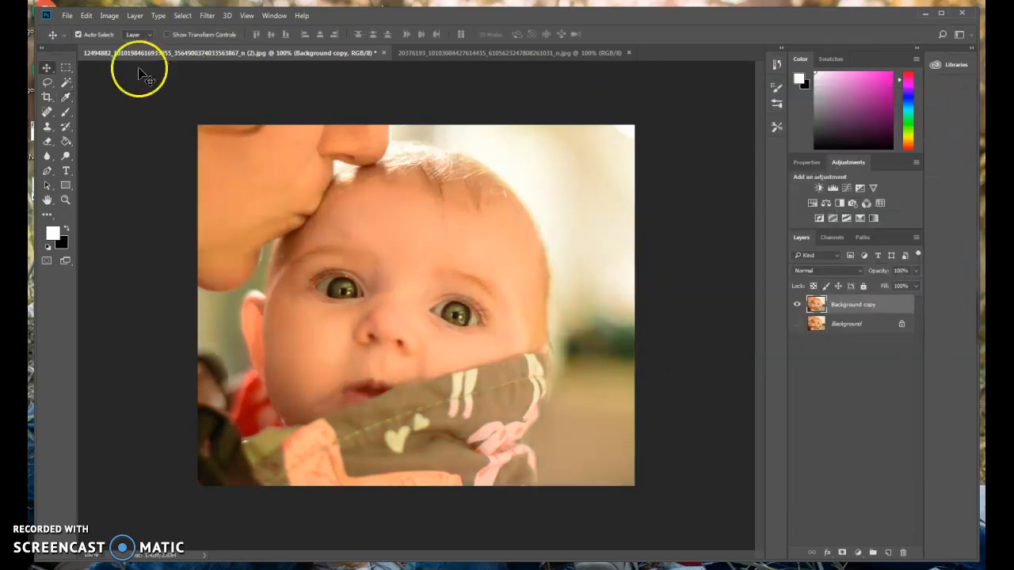
Open the Exposure adjustment and move its dialog off the photo
{"action": "left_click", "coordinate": [109, 15]}
{"action": "mouse_move", "coordinate": [128, 45]}
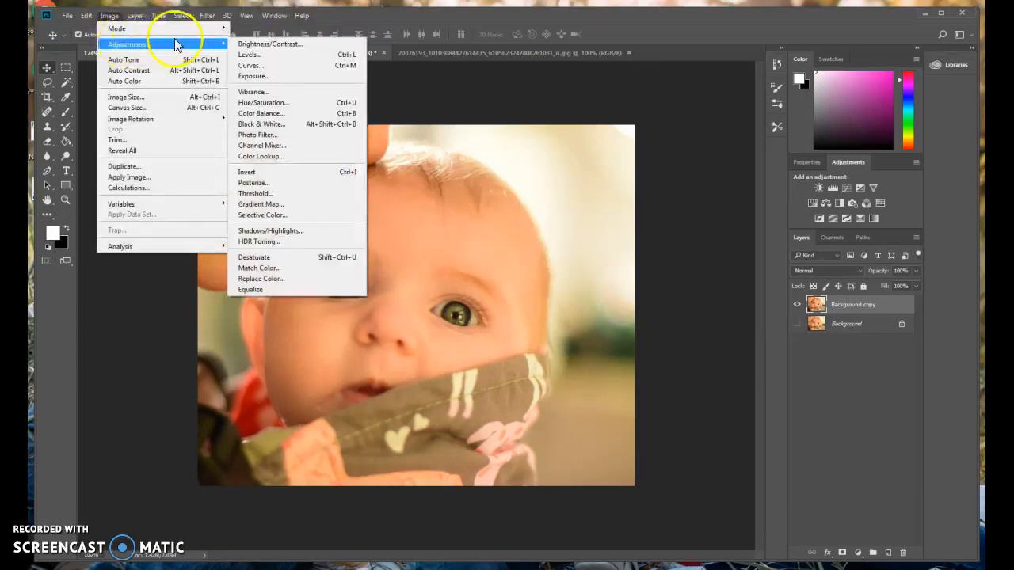
{"action": "left_click", "coordinate": [267, 82]}
{"action": "left_click_drag", "start_coordinate": [425, 154], "coordinate": [673, 65]}
Preview exposure -2.05, offset and gamma 0.83 changes, resetting values, then cancel without applying
{"action": "mouse_move", "coordinate": [699, 122]}
{"action": "left_mouse_down"}
{"action": "mouse_move", "coordinate": [678, 126]}
{"action": "mouse_move", "coordinate": [711, 129]}
{"action": "left_mouse_up"}
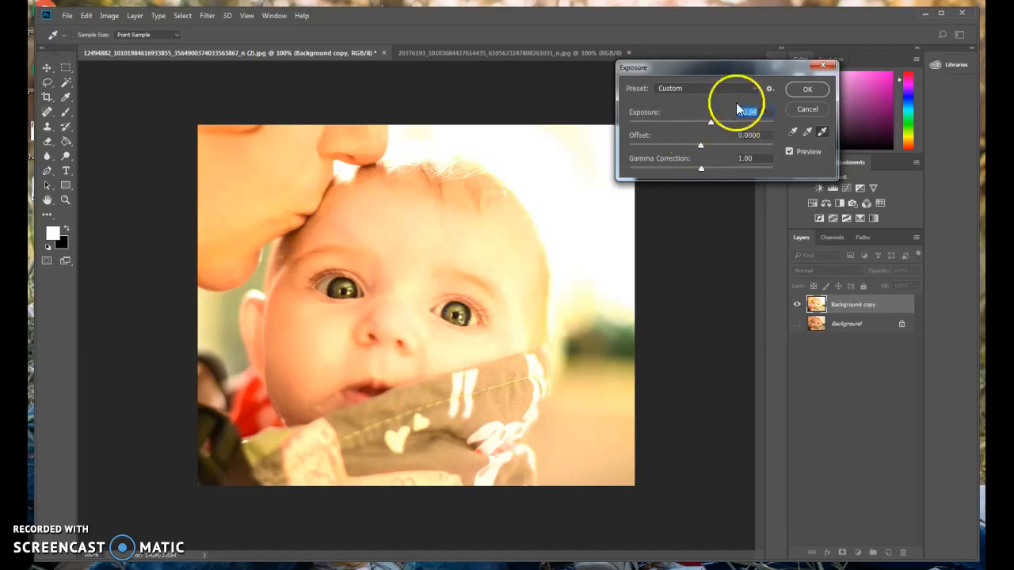
{"action": "type", "text": "0"}
{"action": "mouse_move", "coordinate": [699, 146]}
{"action": "left_mouse_down"}
{"action": "mouse_move", "coordinate": [677, 142]}
{"action": "mouse_move", "coordinate": [711, 147]}
{"action": "left_mouse_up"}
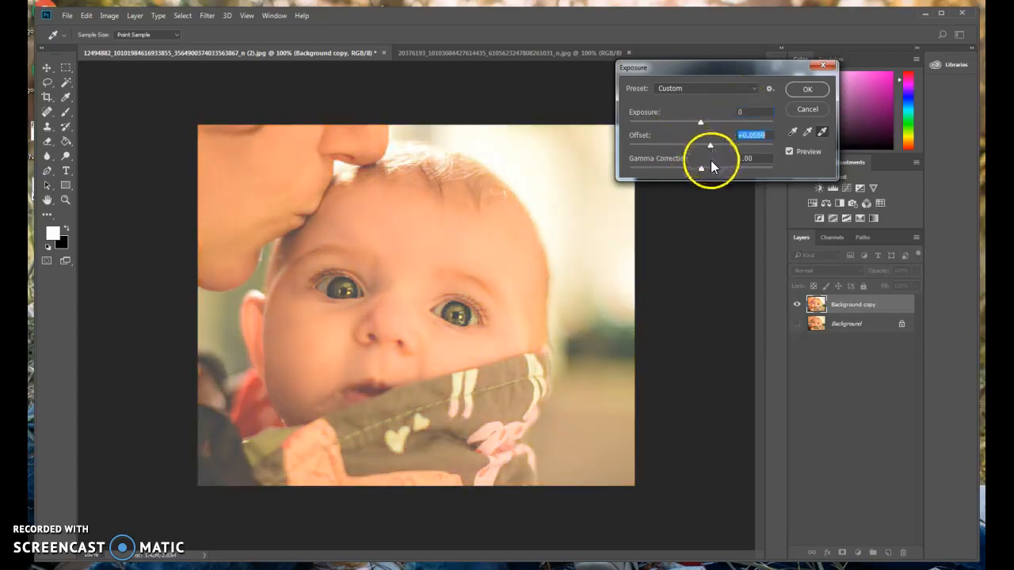
{"action": "type", "text": "0"}
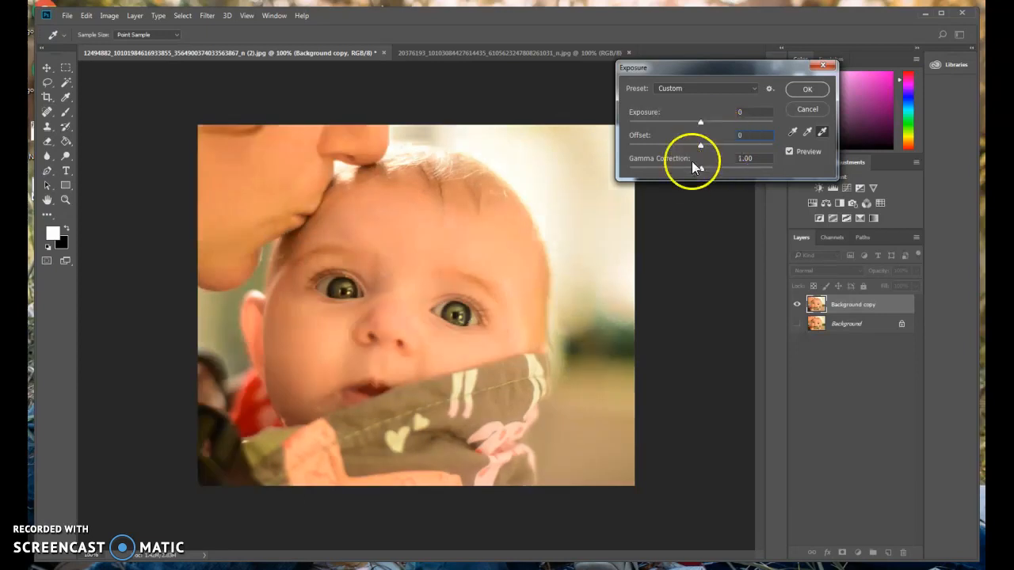
{"action": "mouse_move", "coordinate": [700, 169]}
{"action": "left_mouse_down"}
{"action": "mouse_move", "coordinate": [717, 165]}
{"action": "mouse_move", "coordinate": [685, 170]}
{"action": "mouse_move", "coordinate": [710, 165]}
{"action": "left_mouse_up"}
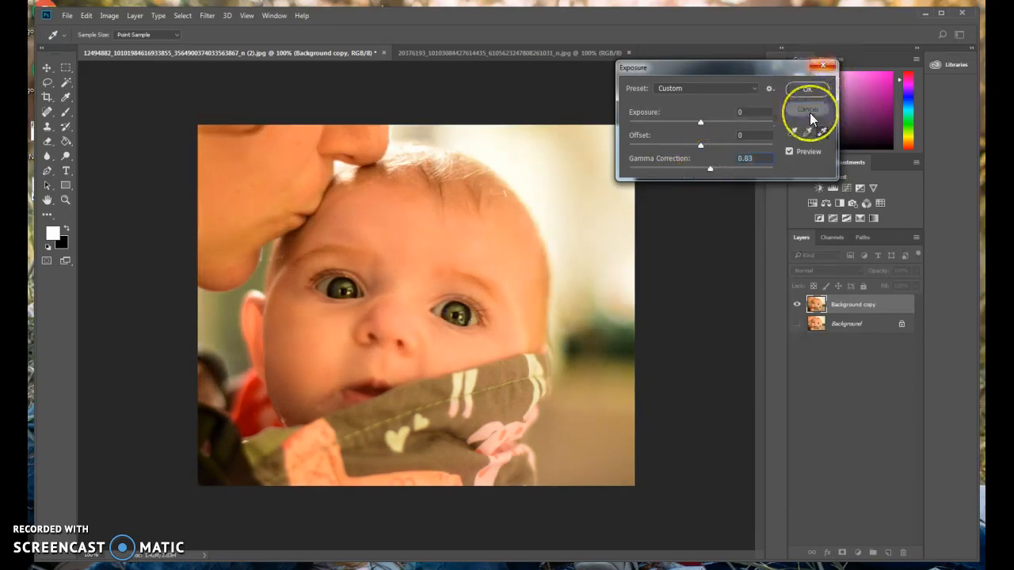
{"action": "left_click", "coordinate": [809, 112]}
{"action": "left_click", "coordinate": [109, 16]}
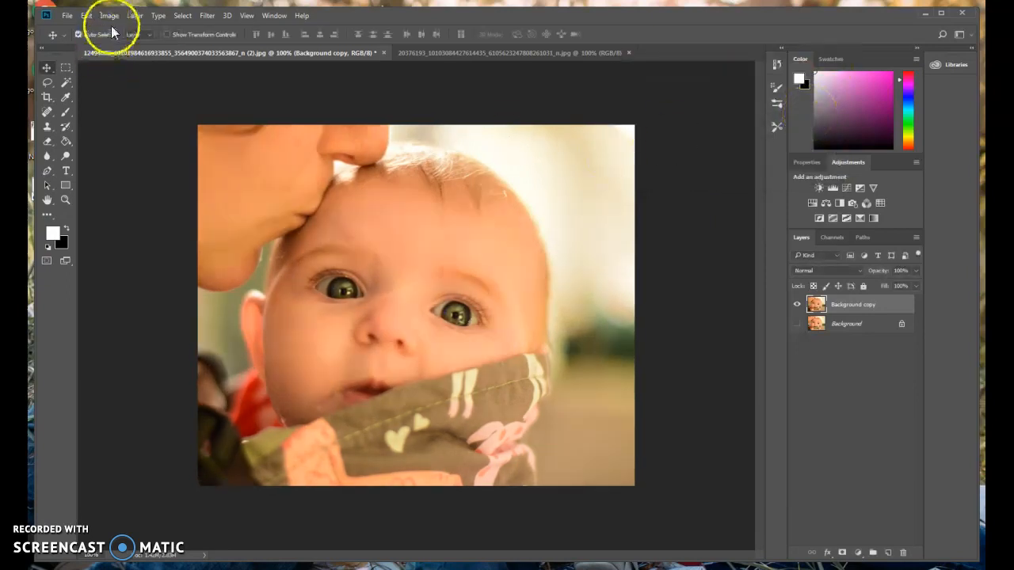
{"action": "left_click", "coordinate": [135, 17]}
{"action": "mouse_move", "coordinate": [111, 17]}
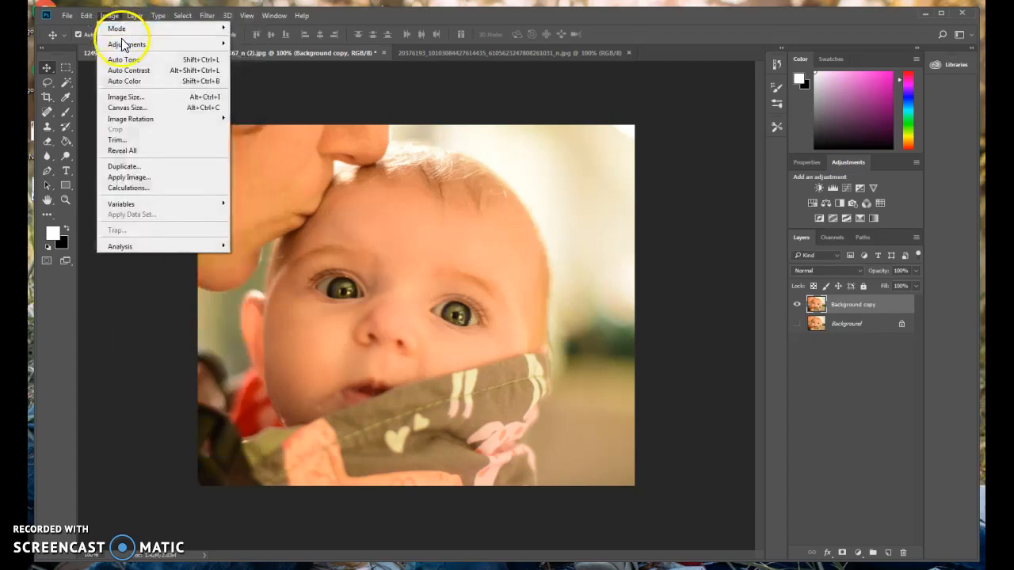
{"action": "mouse_move", "coordinate": [167, 45]}
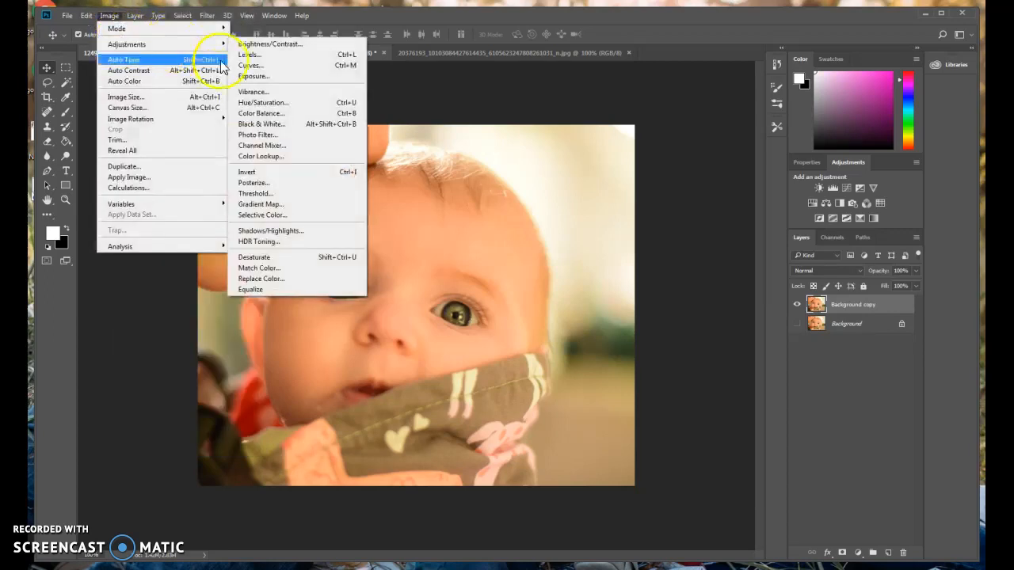
{"action": "left_click", "coordinate": [267, 91]}
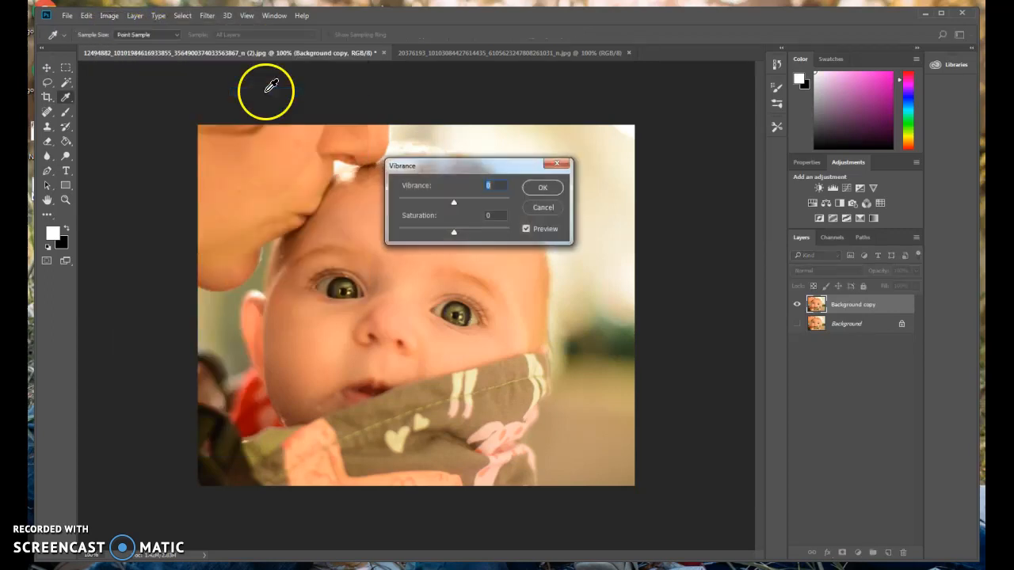
{"action": "left_click_drag", "start_coordinate": [442, 172], "coordinate": [690, 95]}
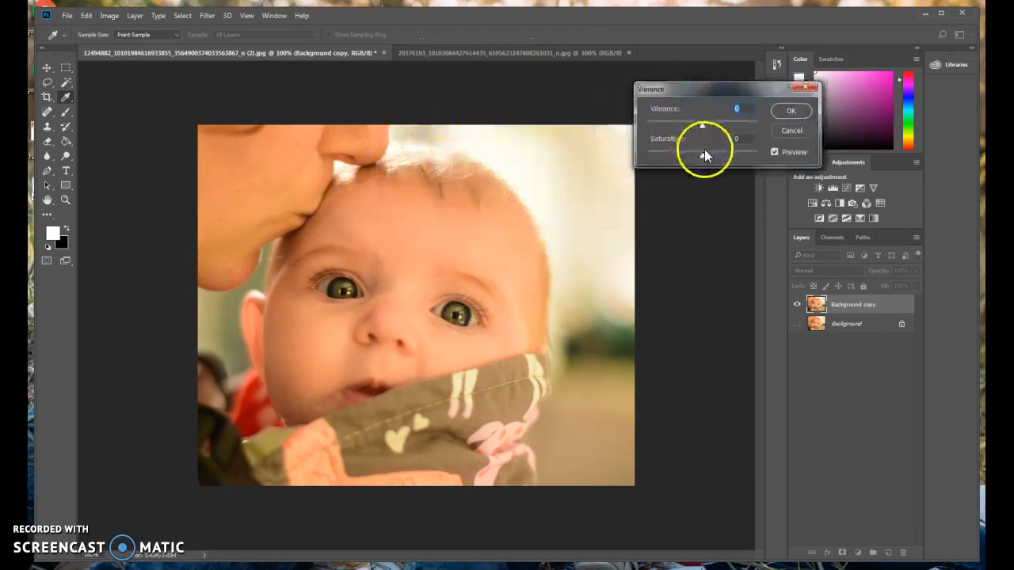
{"action": "left_click_drag", "start_coordinate": [701, 156], "coordinate": [703, 127]}
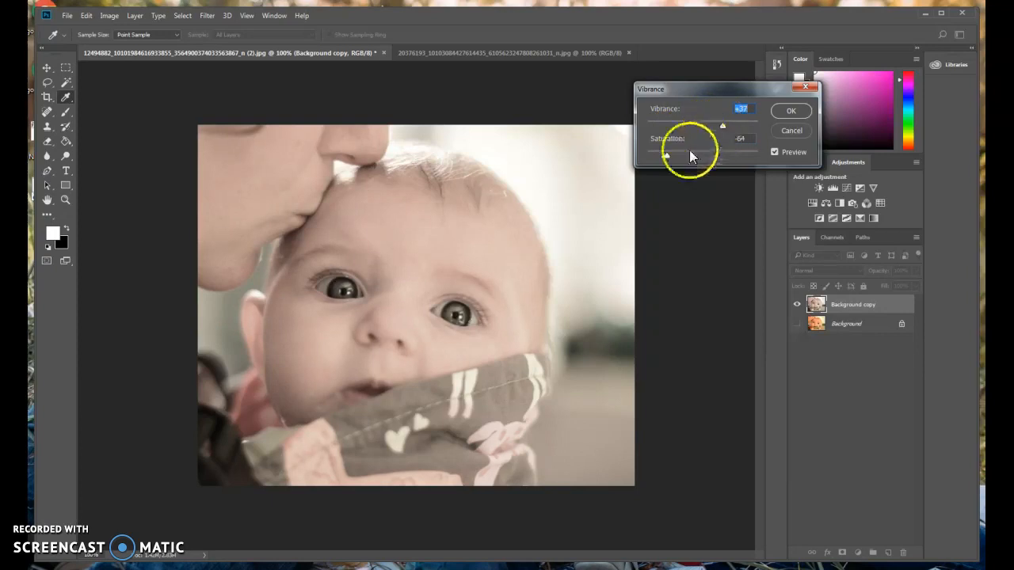
{"action": "left_click_drag", "start_coordinate": [665, 156], "coordinate": [695, 157]}
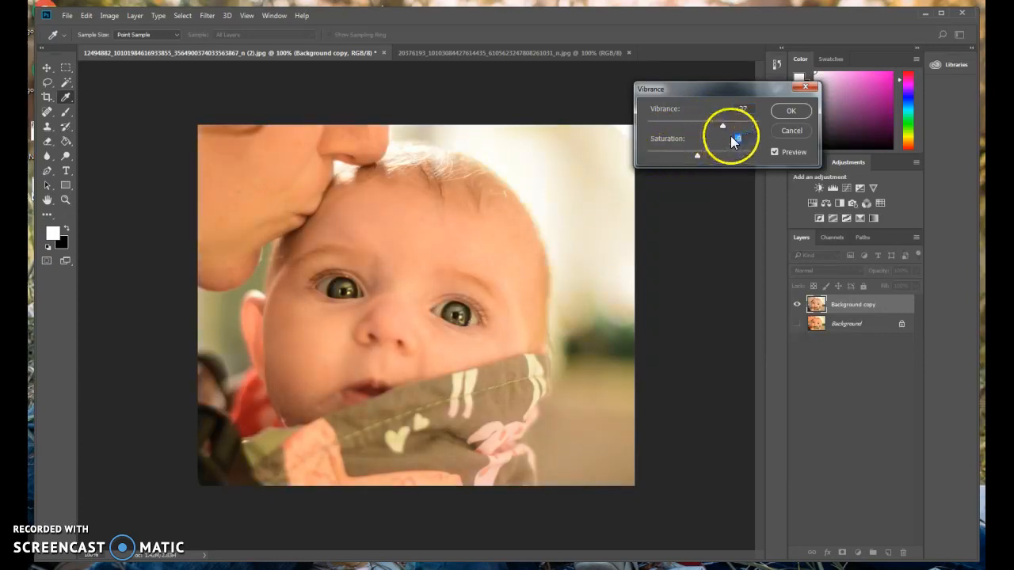
{"action": "type", "text": "0"}
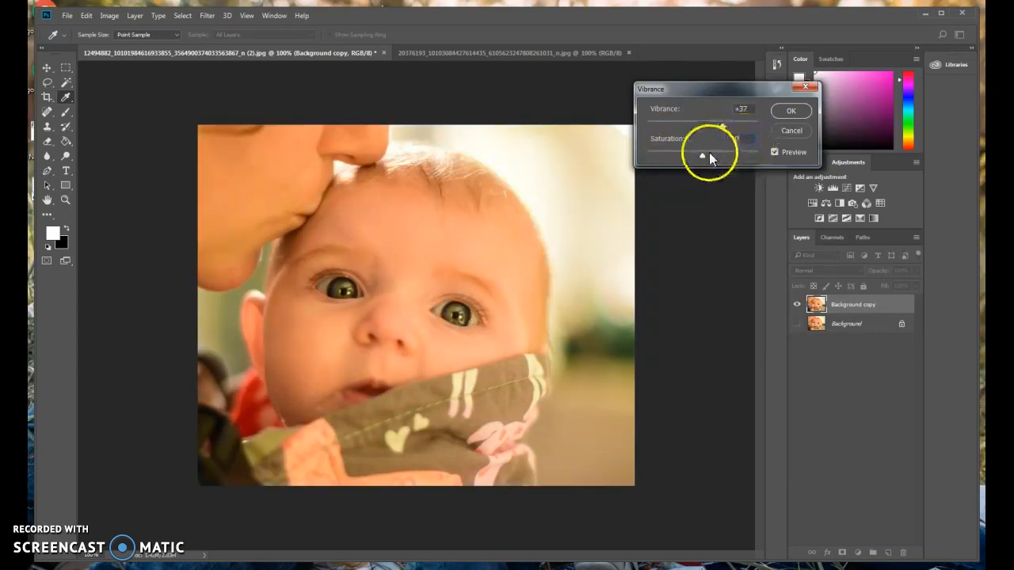
{"action": "left_click_drag", "start_coordinate": [702, 156], "coordinate": [672, 165]}
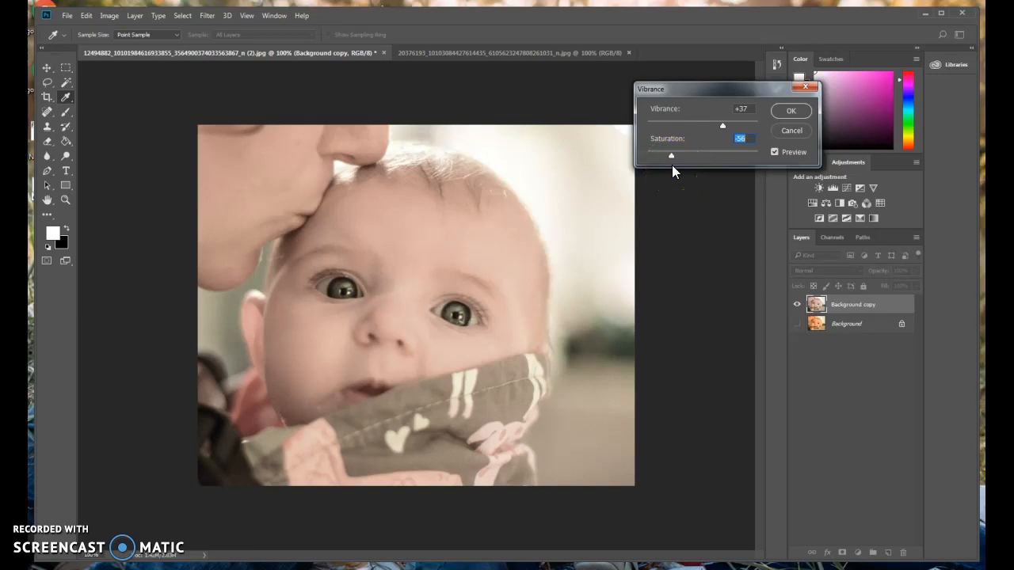
{"action": "left_click", "coordinate": [805, 87]}
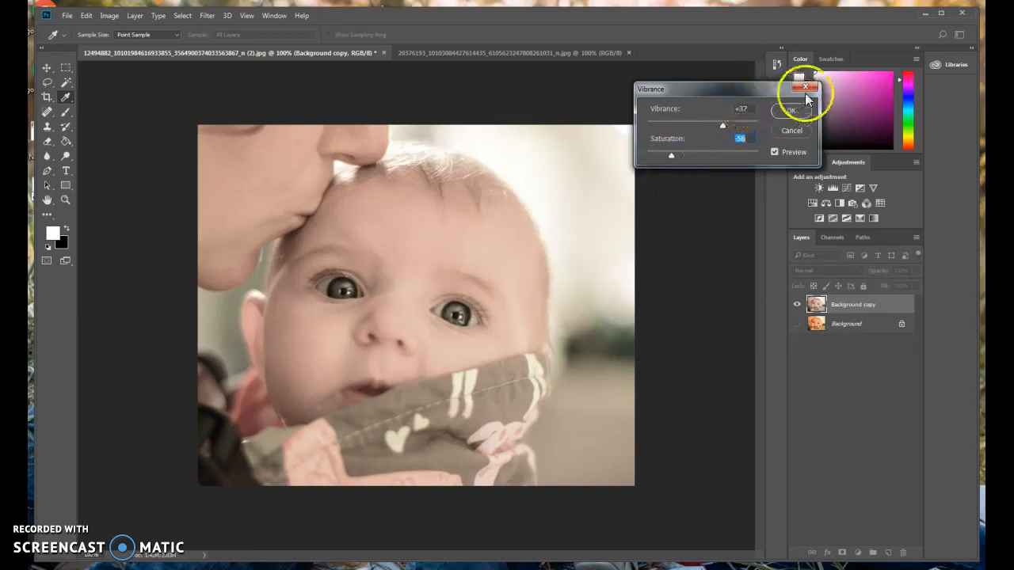
{"action": "left_click", "coordinate": [109, 15]}
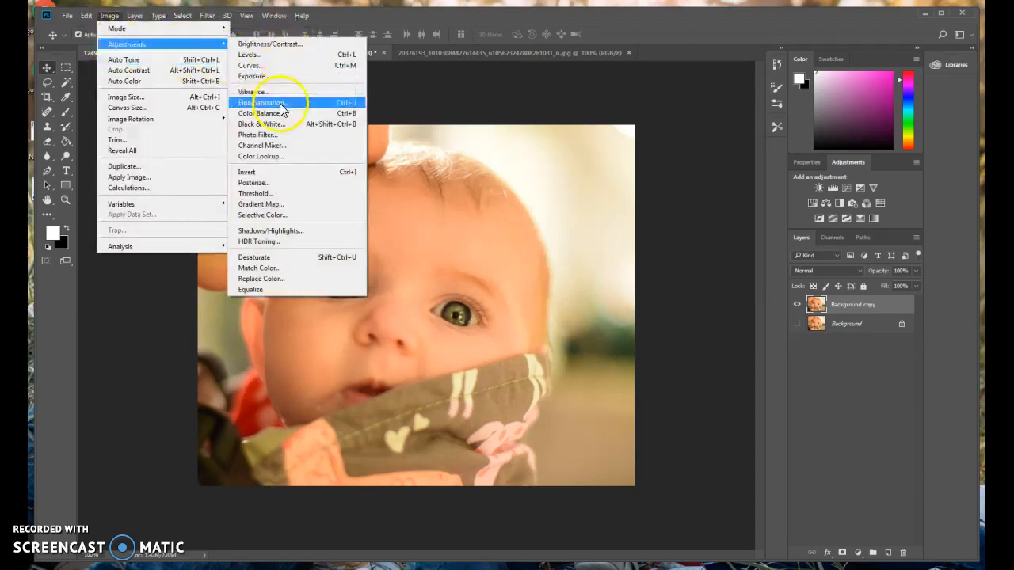
{"action": "left_click", "coordinate": [264, 102]}
{"action": "left_click_drag", "start_coordinate": [508, 133], "coordinate": [814, 70]}
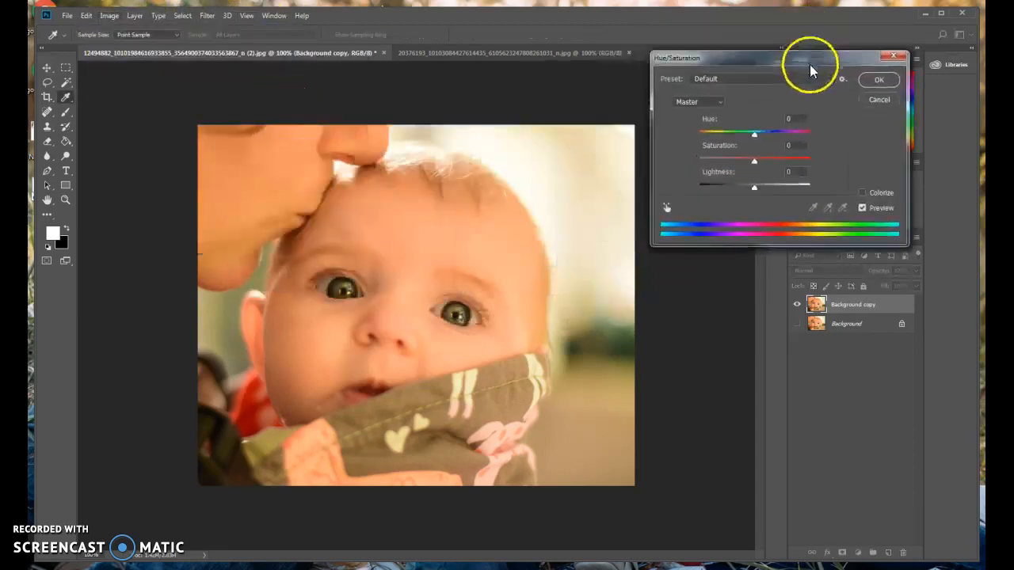
{"action": "mouse_move", "coordinate": [753, 167]}
{"action": "left_mouse_down"}
{"action": "mouse_move", "coordinate": [803, 167]}
{"action": "mouse_move", "coordinate": [753, 175]}
{"action": "left_mouse_up"}
{"action": "type", "text": "0"}
{"action": "left_click_drag", "start_coordinate": [752, 195], "coordinate": [716, 210]}
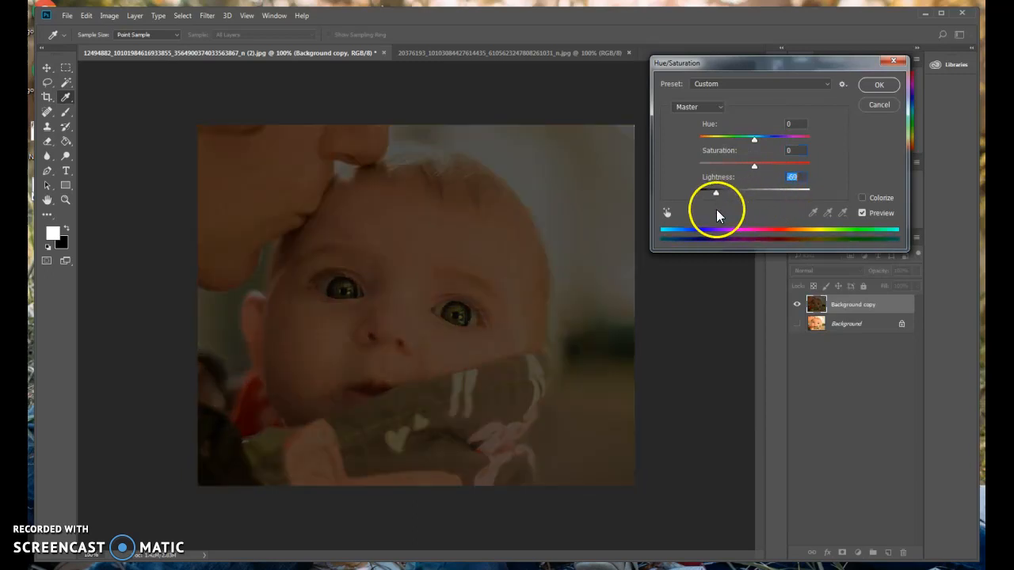
{"action": "type", "text": "0"}
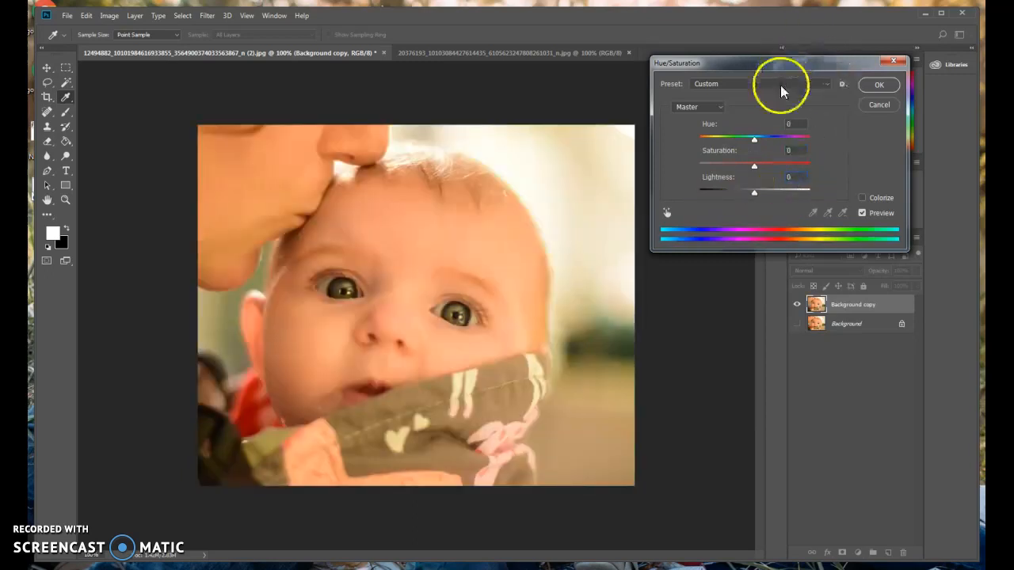
{"action": "mouse_move", "coordinate": [753, 140]}
{"action": "left_mouse_down"}
{"action": "mouse_move", "coordinate": [816, 138]}
{"action": "mouse_move", "coordinate": [666, 152]}
{"action": "mouse_move", "coordinate": [767, 137]}
{"action": "mouse_move", "coordinate": [736, 145]}
{"action": "left_mouse_up"}
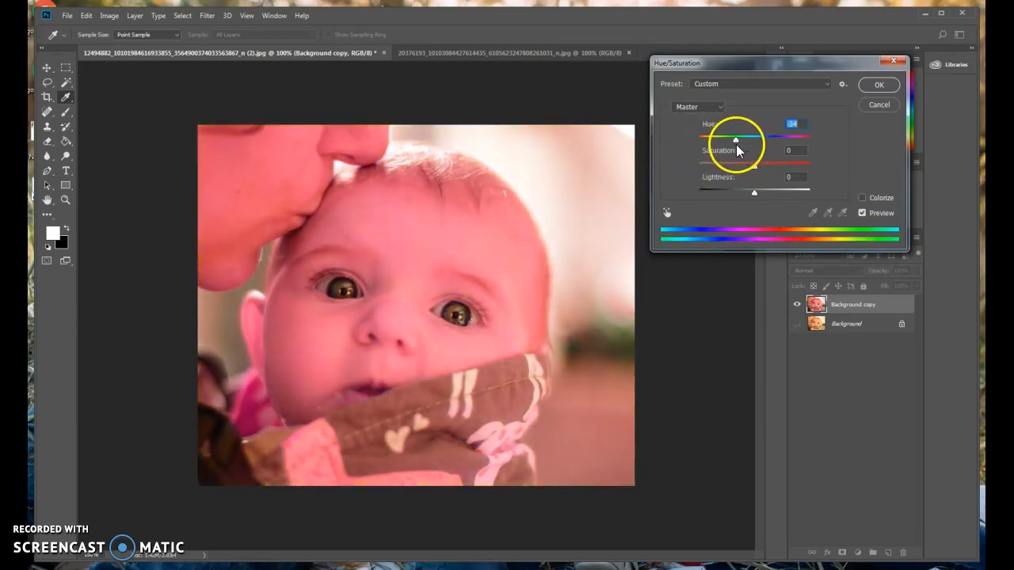
{"action": "left_click", "coordinate": [876, 106]}
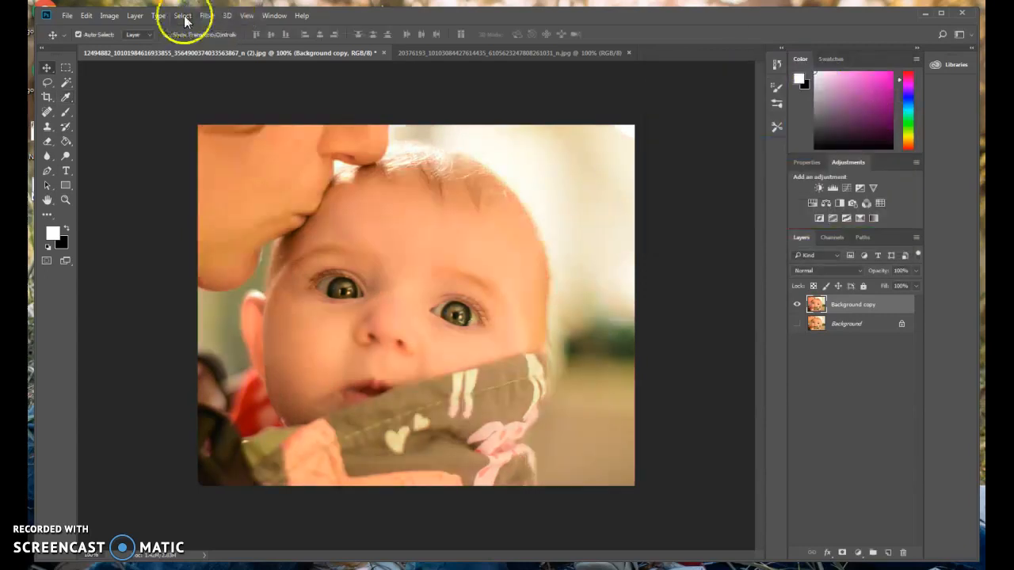
Set midtone Color Balance to -37, -49, -44 toward cyan, magenta and yellow, and confirm
{"action": "left_click", "coordinate": [111, 16]}
{"action": "mouse_move", "coordinate": [158, 45]}
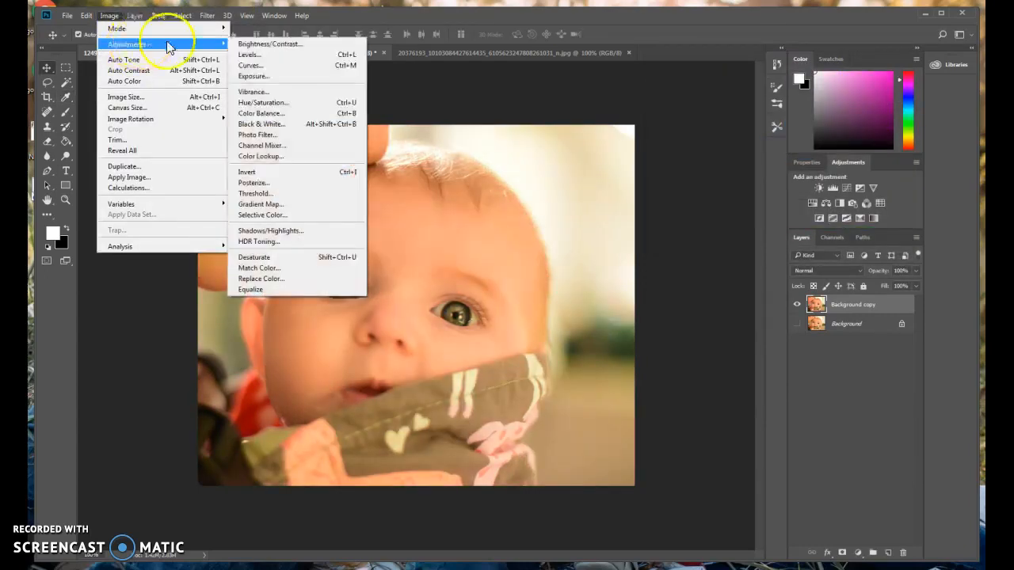
{"action": "left_click", "coordinate": [261, 114]}
{"action": "left_click_drag", "start_coordinate": [470, 150], "coordinate": [772, 60]}
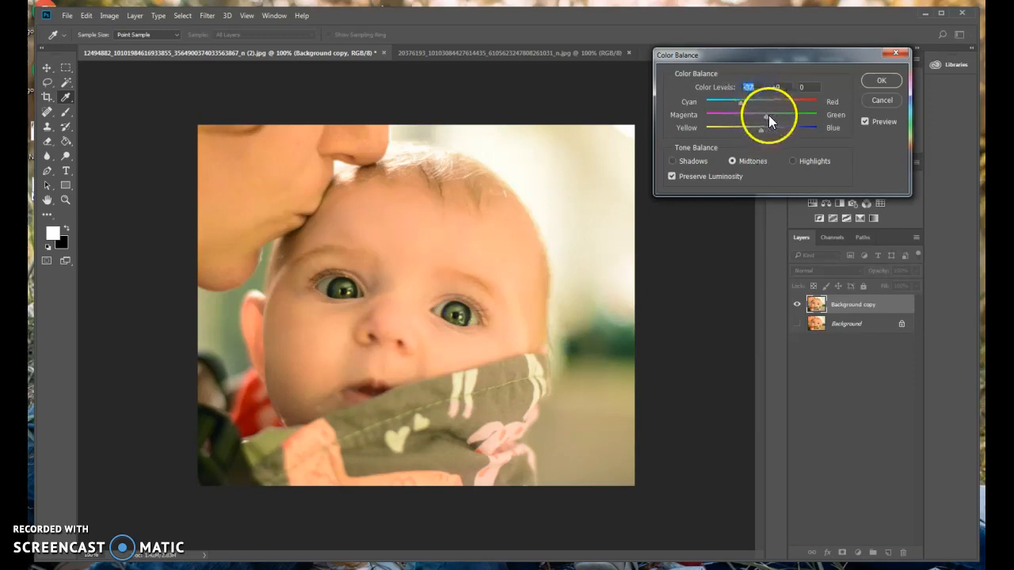
{"action": "left_click_drag", "start_coordinate": [748, 119], "coordinate": [737, 138]}
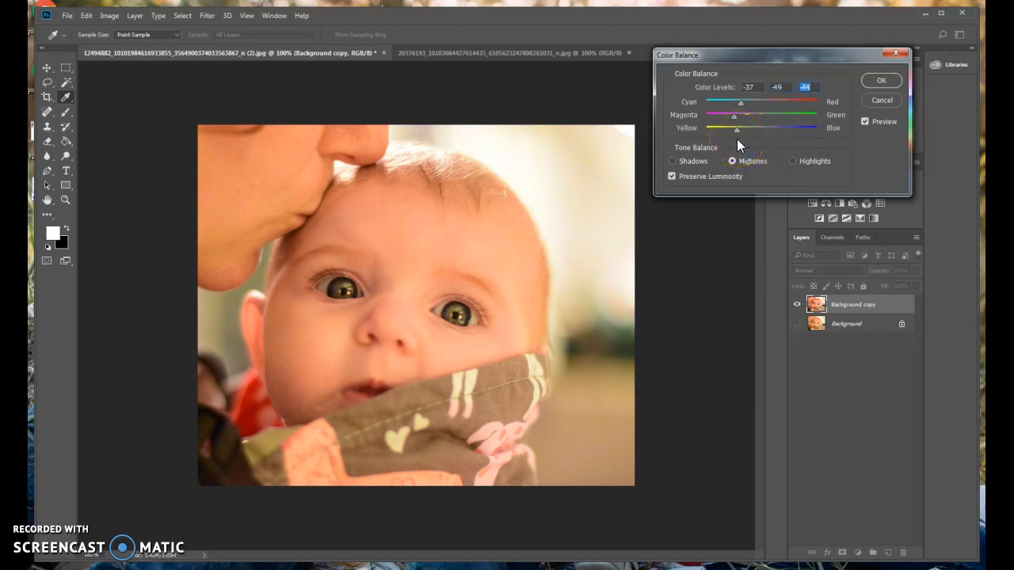
{"action": "left_click", "coordinate": [877, 84]}
Preview and cancel a Default-preset Black & White conversion, then reopen the Image menu
{"action": "left_click", "coordinate": [109, 15]}
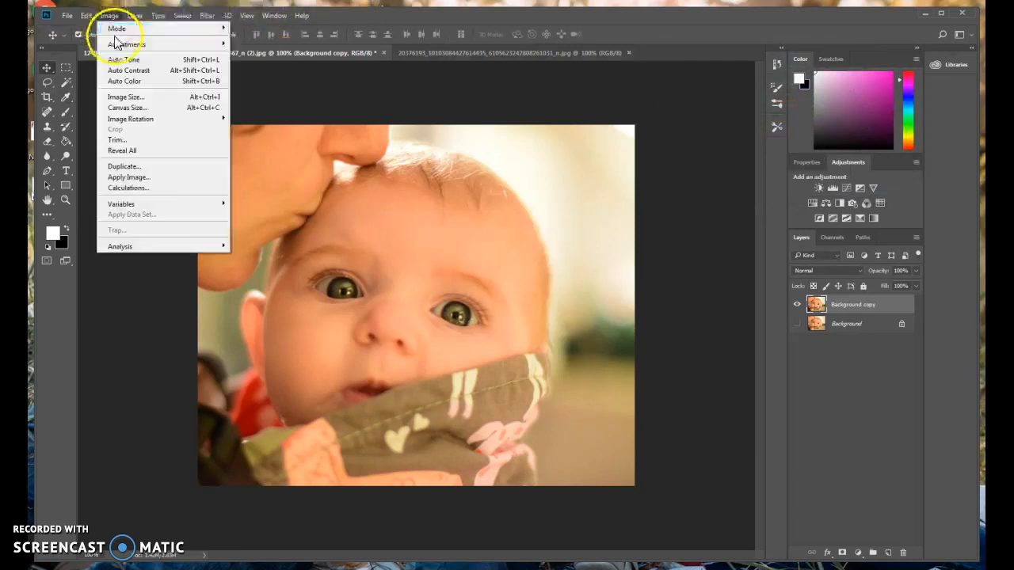
{"action": "mouse_move", "coordinate": [201, 47]}
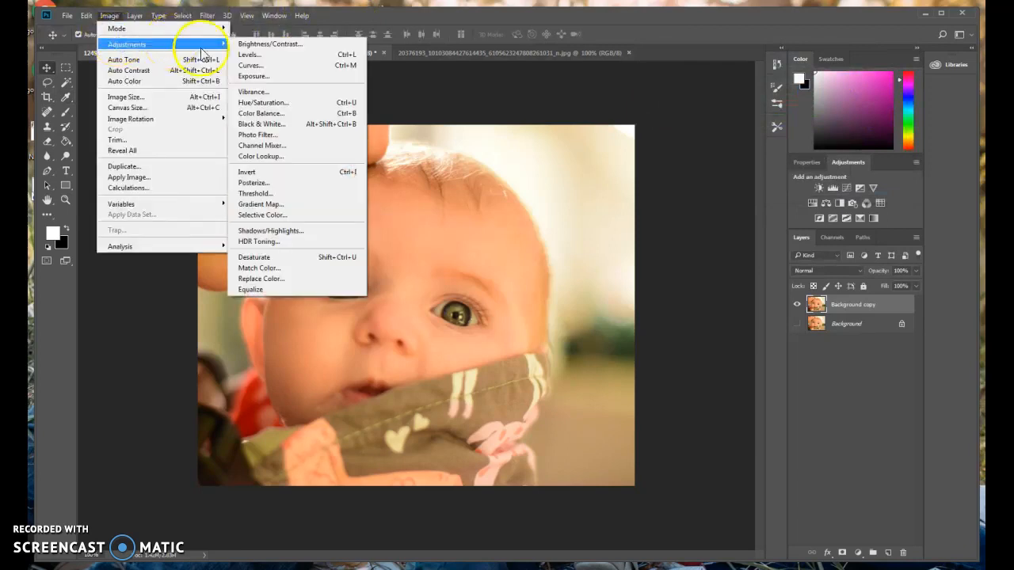
{"action": "left_click", "coordinate": [279, 133]}
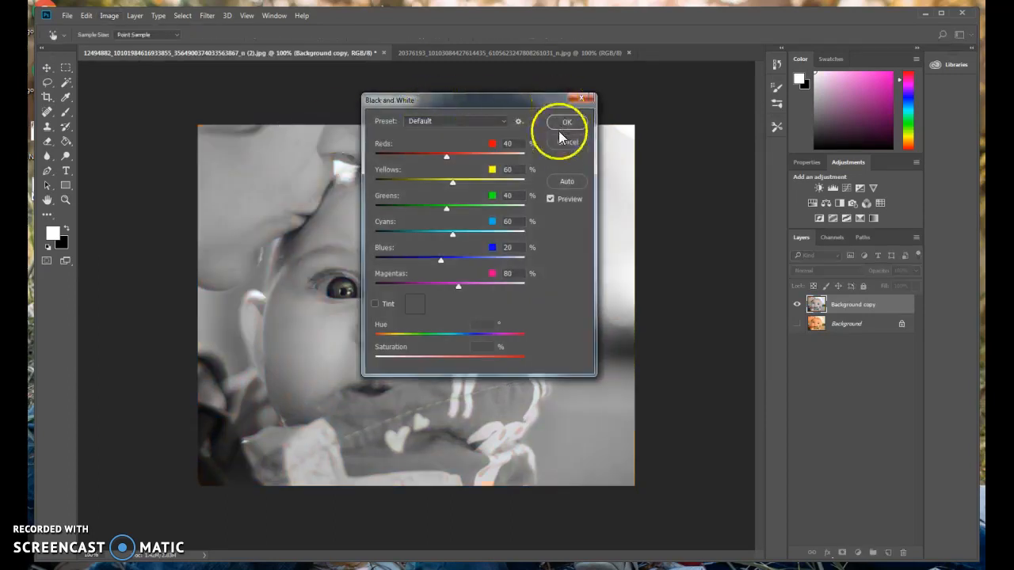
{"action": "left_click", "coordinate": [559, 144]}
{"action": "left_click", "coordinate": [109, 15]}
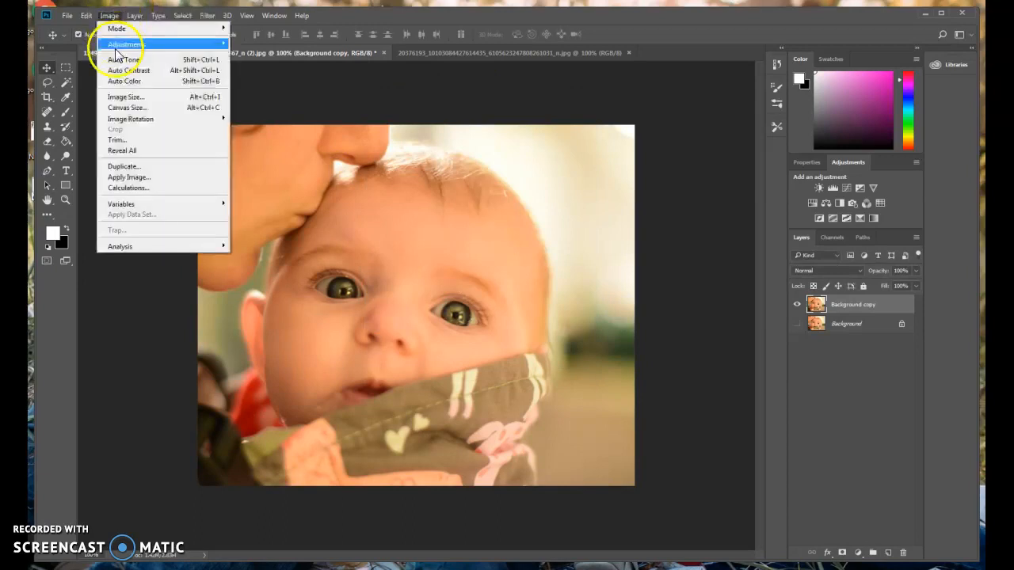
Open Photo Filter and preview Warming (LBA), Warming (81), Yellow, Orange and Red tints
{"action": "left_click", "coordinate": [257, 134]}
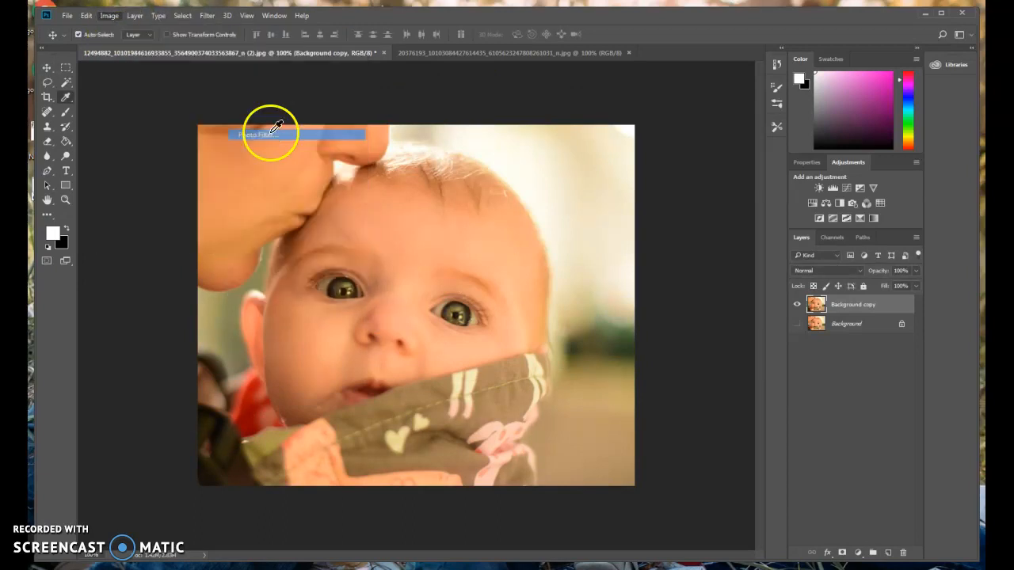
{"action": "left_click_drag", "start_coordinate": [398, 144], "coordinate": [678, 61]}
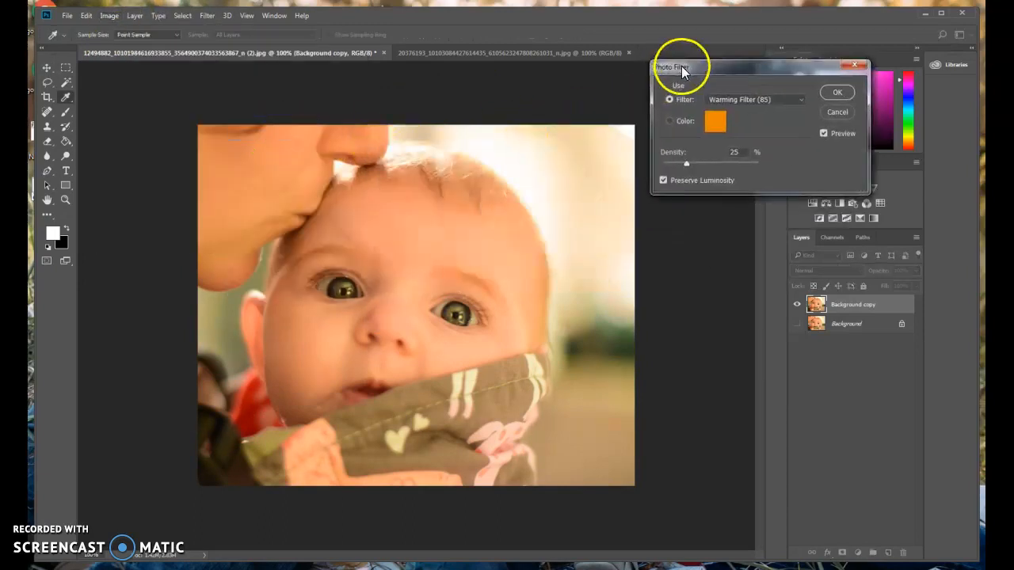
{"action": "left_click", "coordinate": [750, 101]}
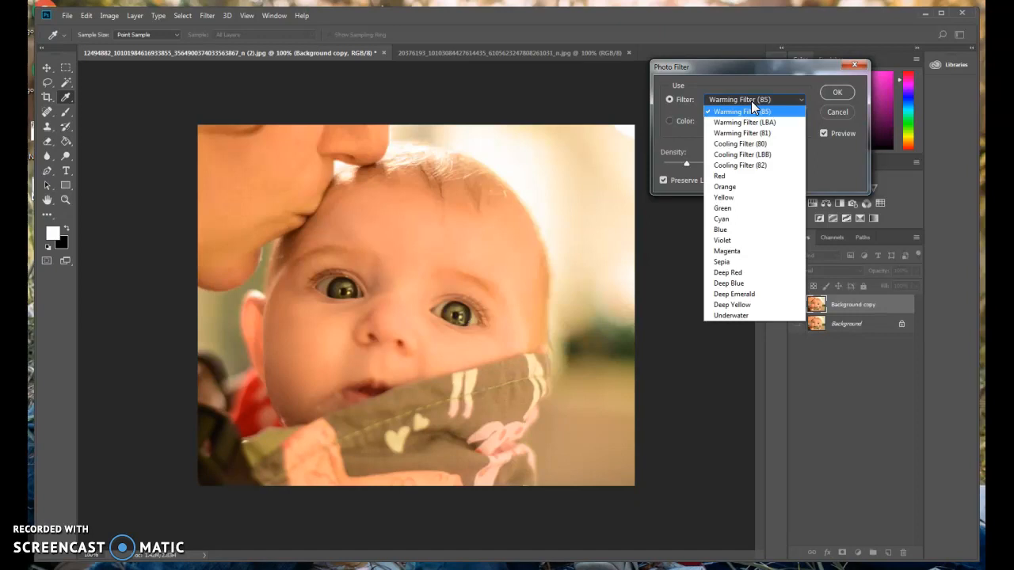
{"action": "left_click", "coordinate": [749, 122]}
{"action": "left_click", "coordinate": [748, 107]}
{"action": "left_click", "coordinate": [746, 131]}
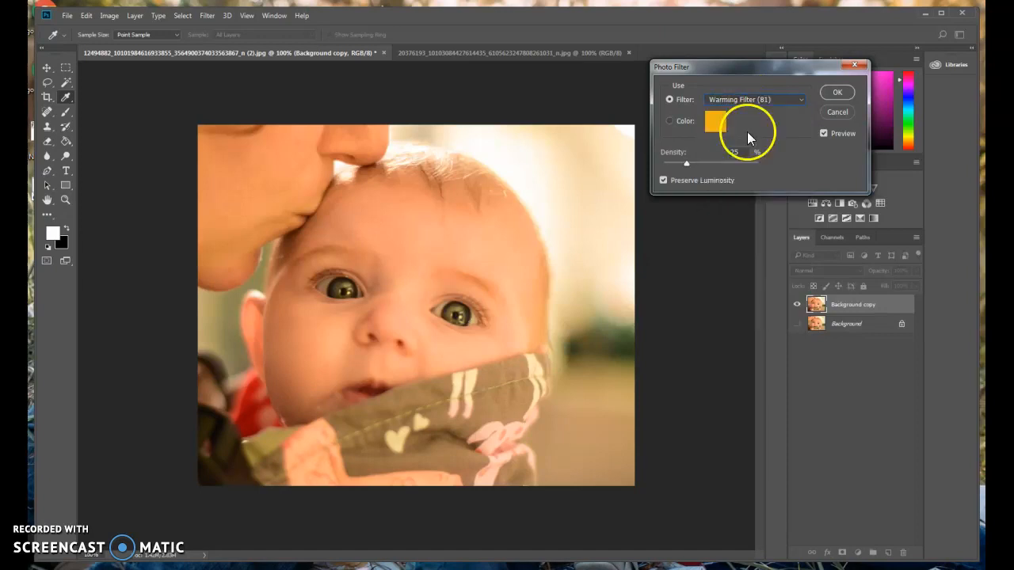
{"action": "left_click", "coordinate": [752, 100]}
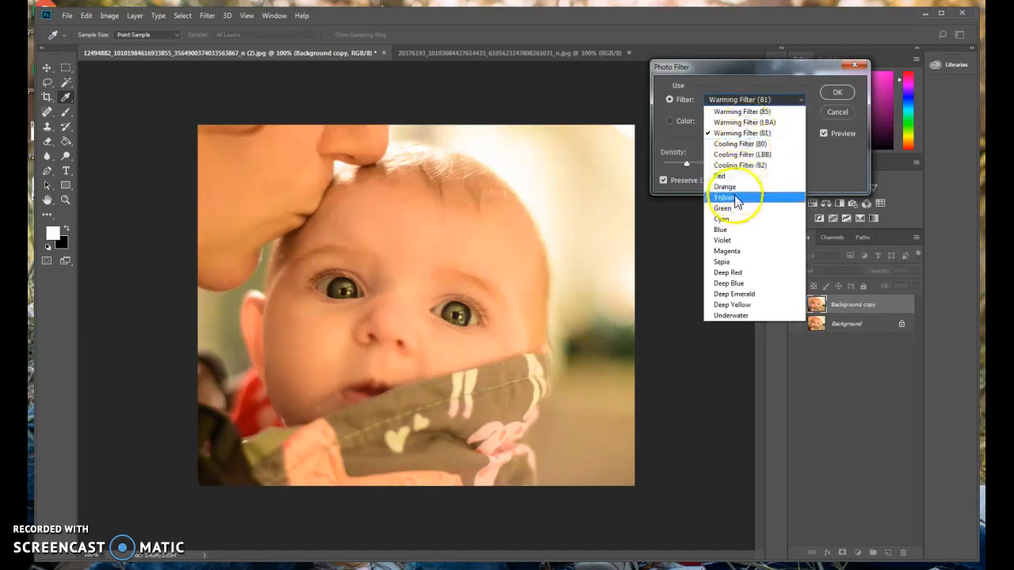
{"action": "left_click", "coordinate": [736, 198]}
{"action": "left_click", "coordinate": [748, 96]}
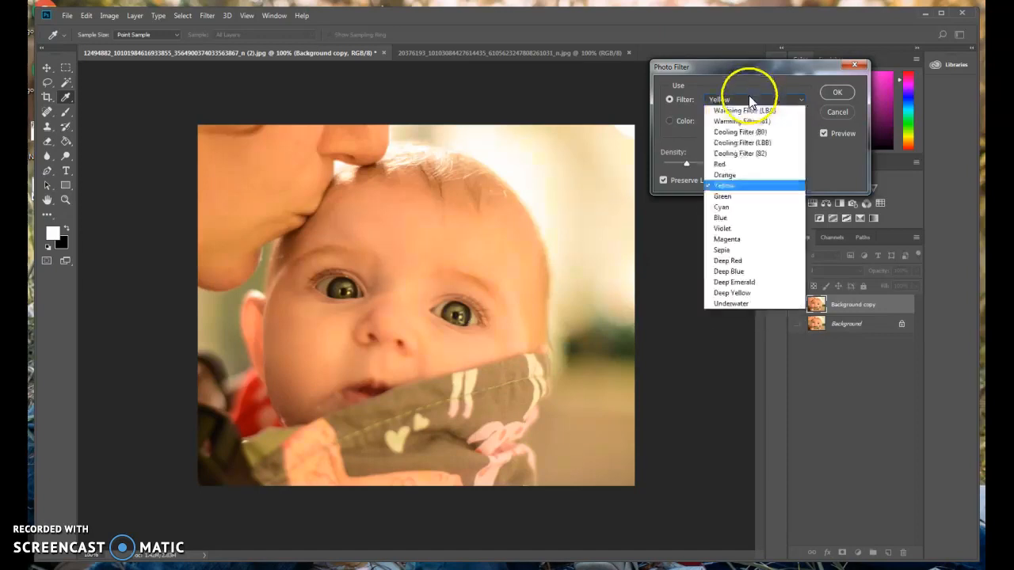
{"action": "left_click", "coordinate": [747, 186]}
{"action": "left_click", "coordinate": [749, 102]}
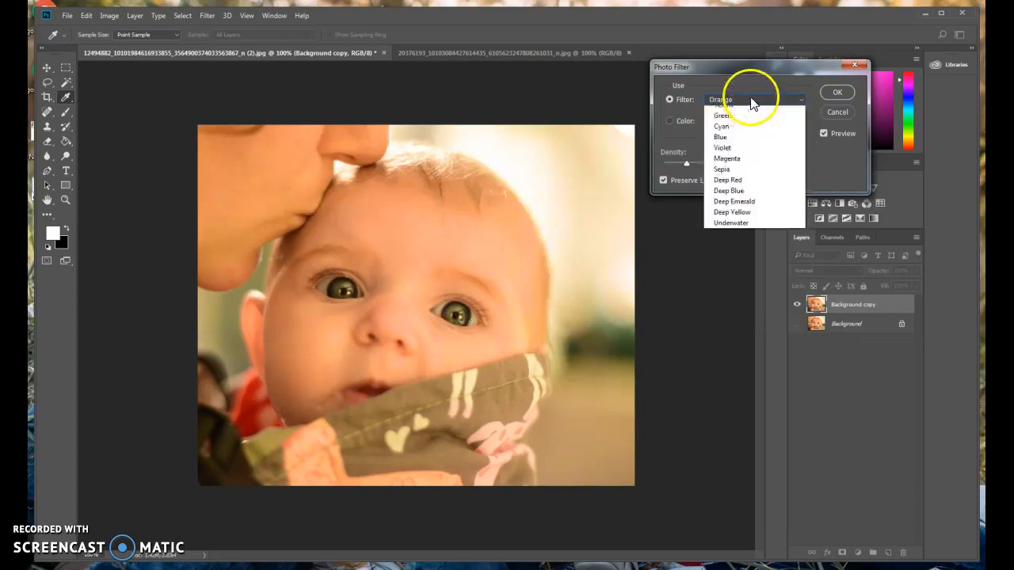
{"action": "left_click", "coordinate": [740, 176]}
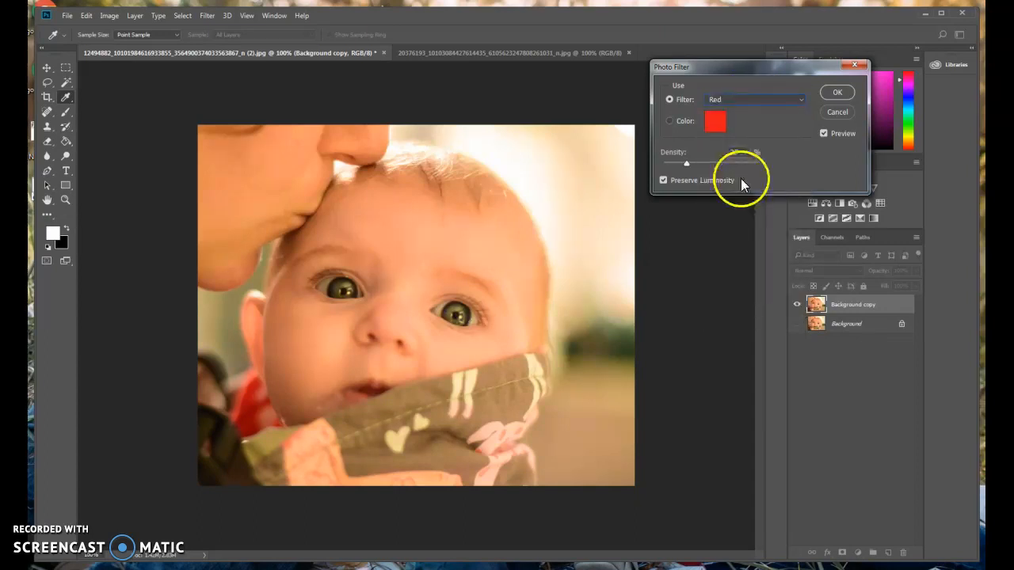
Preview Cooling (80), (LBB), (82), Blue, Violet and Sepia tints, then cancel the Photo Filter
{"action": "left_click", "coordinate": [750, 102]}
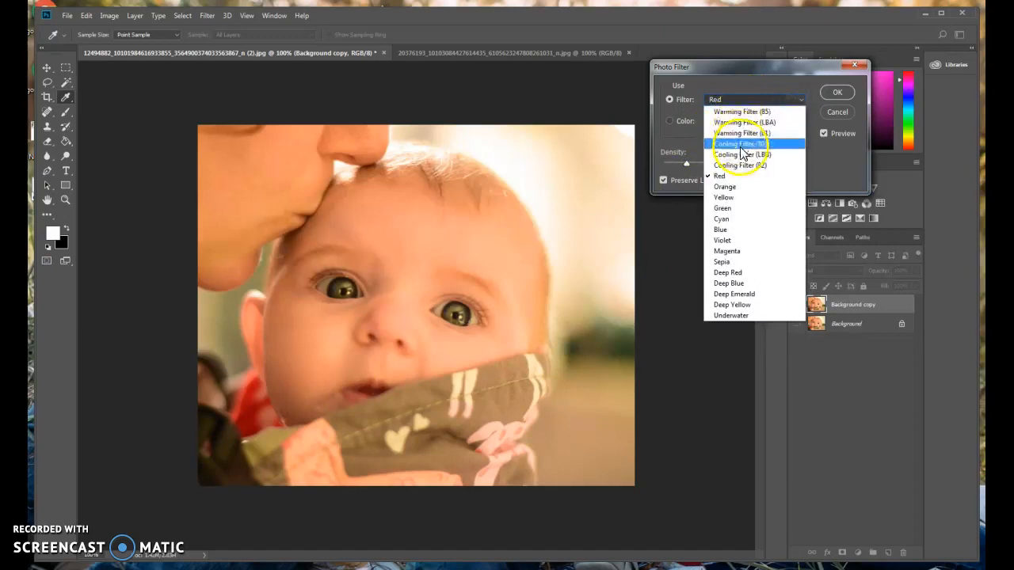
{"action": "left_click", "coordinate": [742, 146]}
{"action": "left_click", "coordinate": [742, 99]}
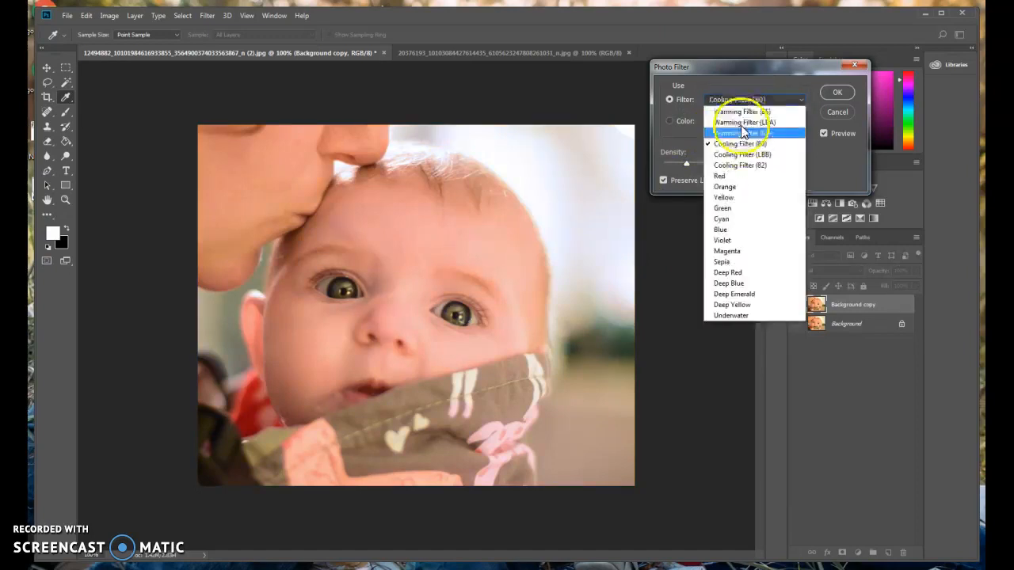
{"action": "left_click", "coordinate": [738, 155]}
{"action": "left_click", "coordinate": [746, 101]}
{"action": "left_click", "coordinate": [740, 165]}
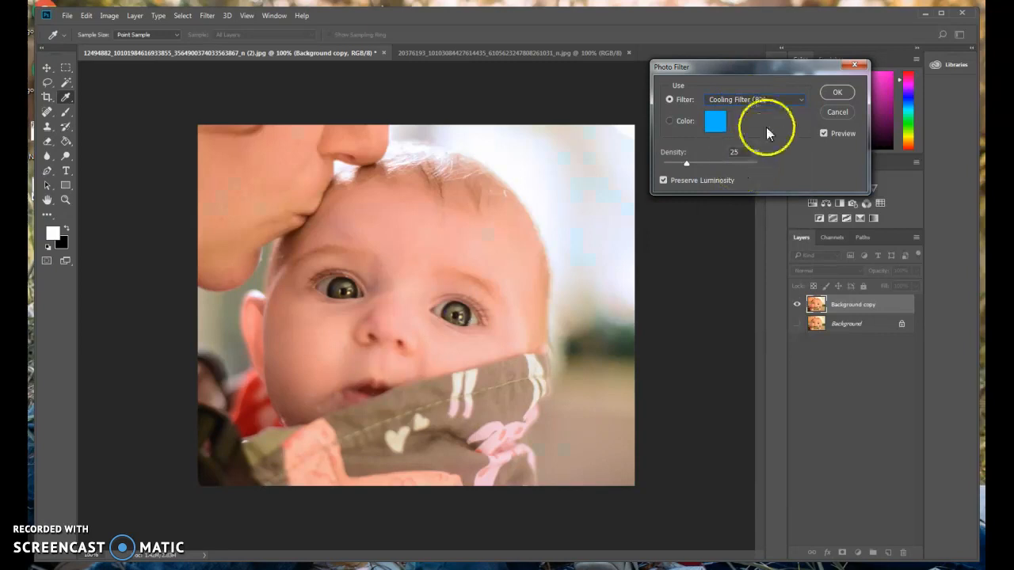
{"action": "left_click", "coordinate": [766, 99]}
{"action": "left_click", "coordinate": [737, 231]}
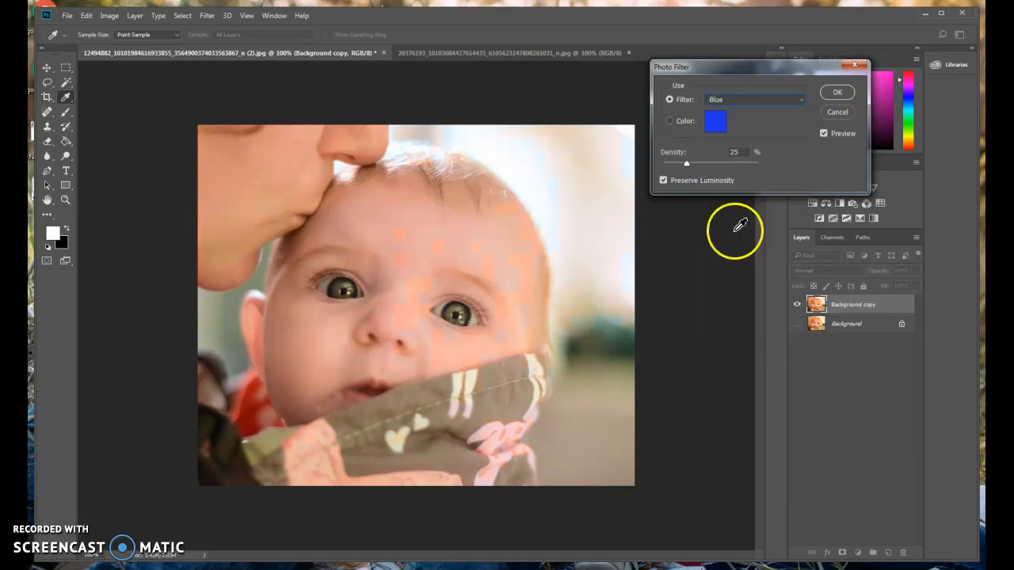
{"action": "left_click", "coordinate": [782, 100]}
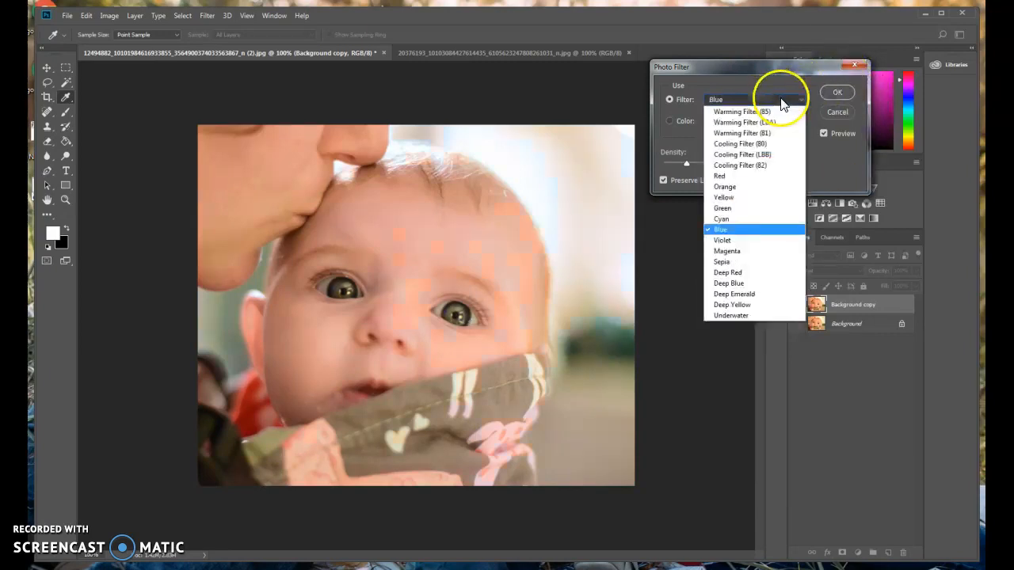
{"action": "left_click", "coordinate": [724, 241]}
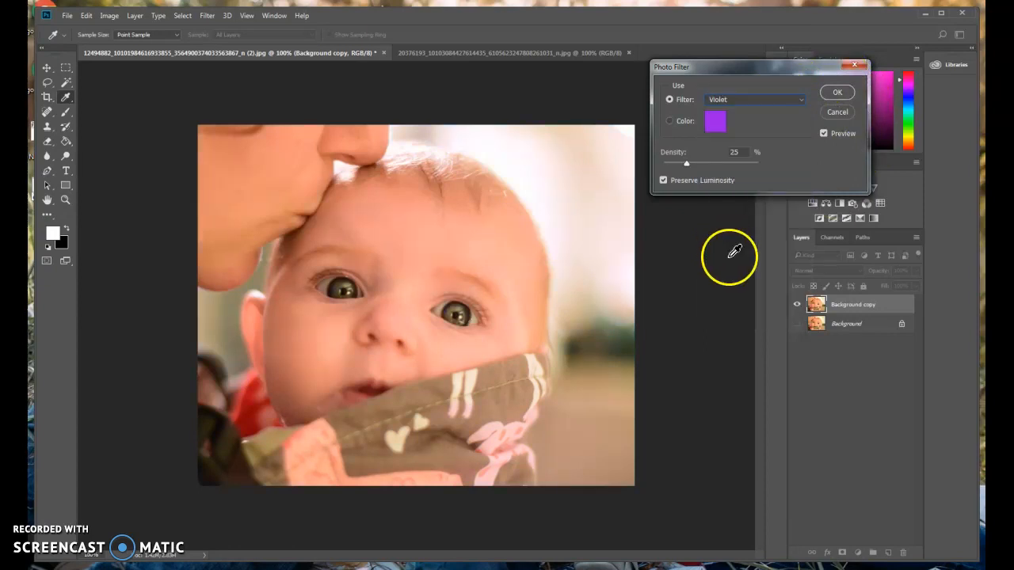
{"action": "left_click", "coordinate": [760, 103]}
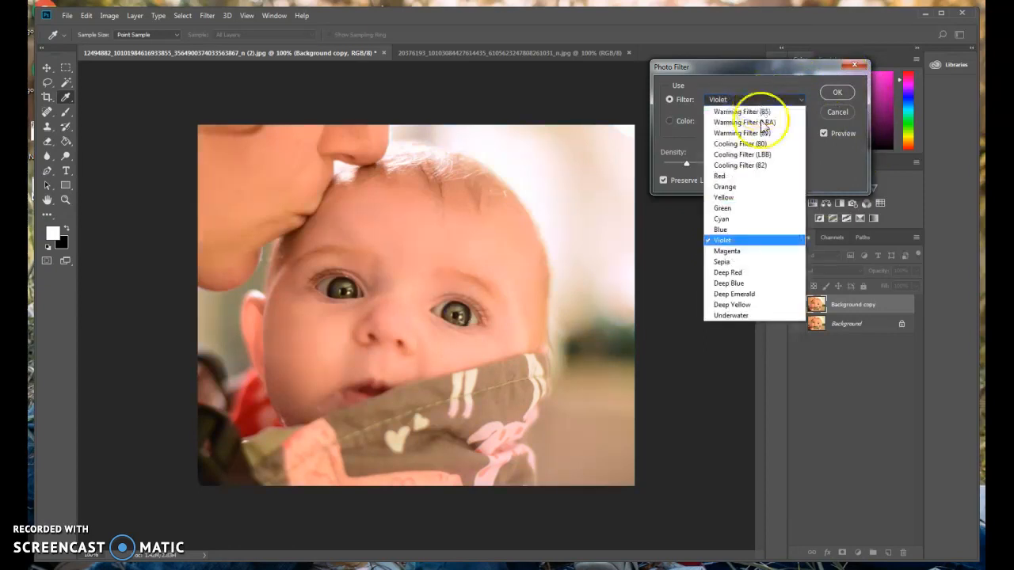
{"action": "left_click", "coordinate": [744, 259]}
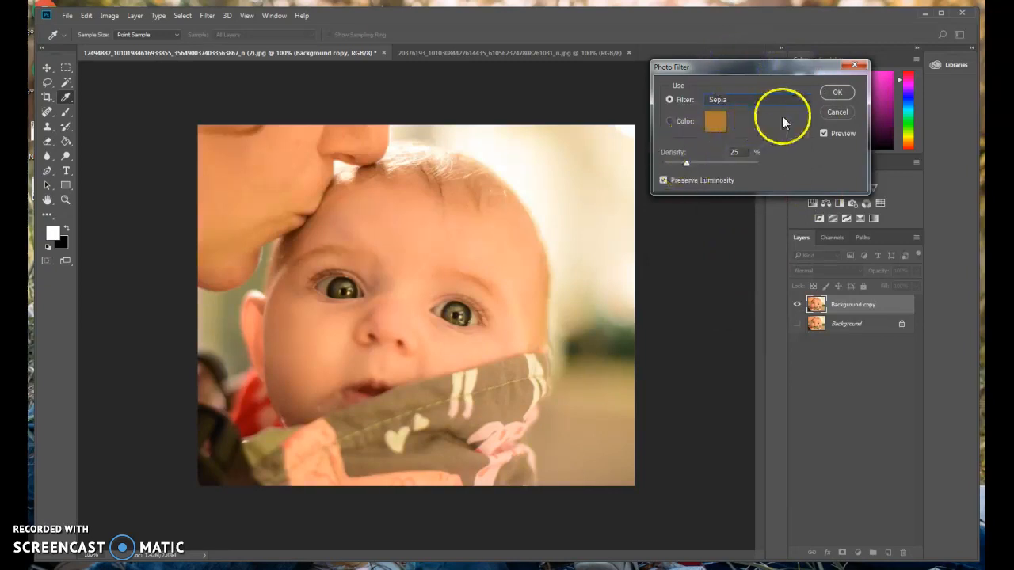
{"action": "left_click", "coordinate": [835, 111]}
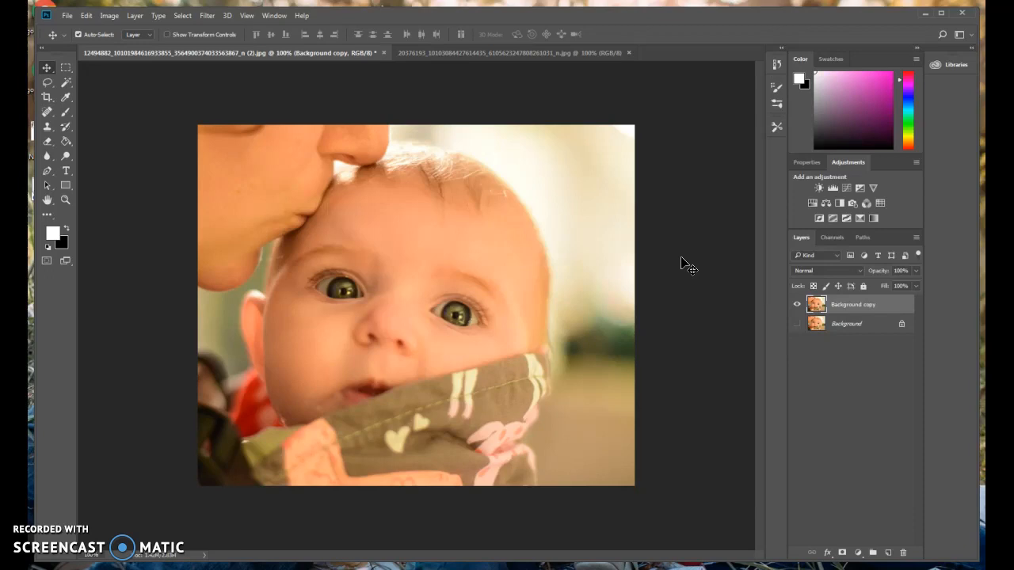
Open the Photo Filter adjustment and choose the Cyan filter
{"action": "left_click", "coordinate": [109, 15]}
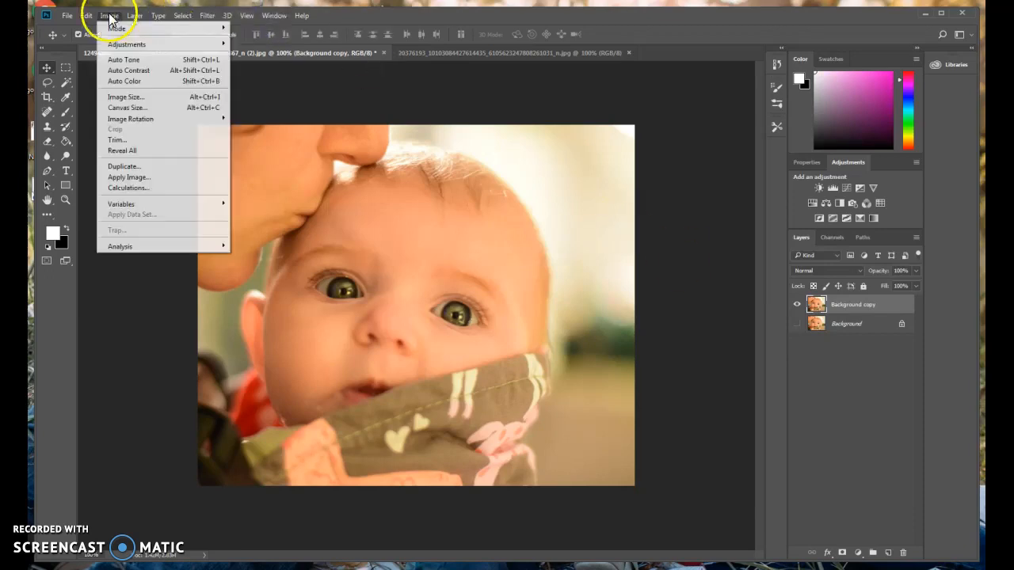
{"action": "mouse_move", "coordinate": [123, 43]}
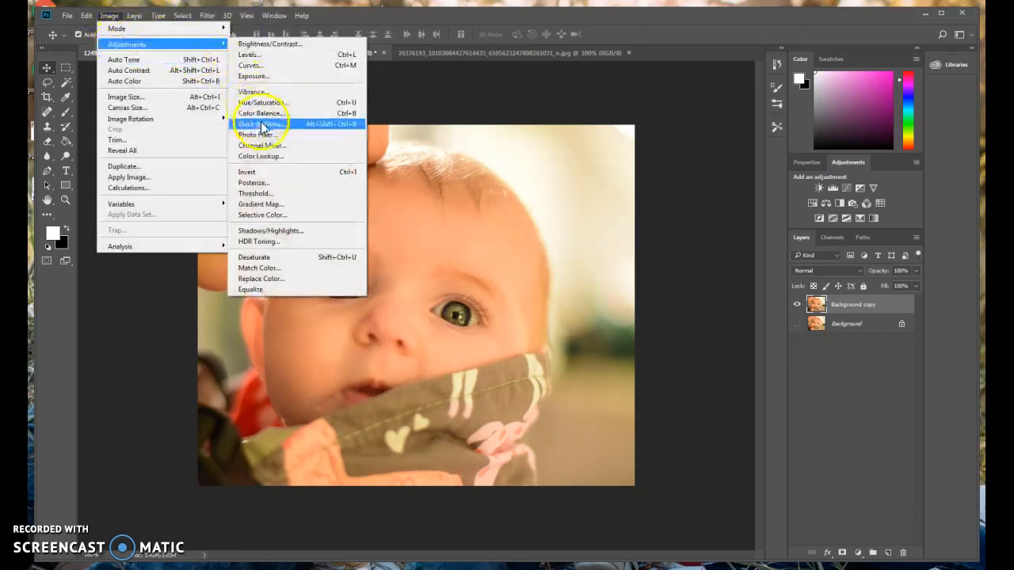
{"action": "left_click", "coordinate": [262, 133]}
{"action": "left_click", "coordinate": [758, 100]}
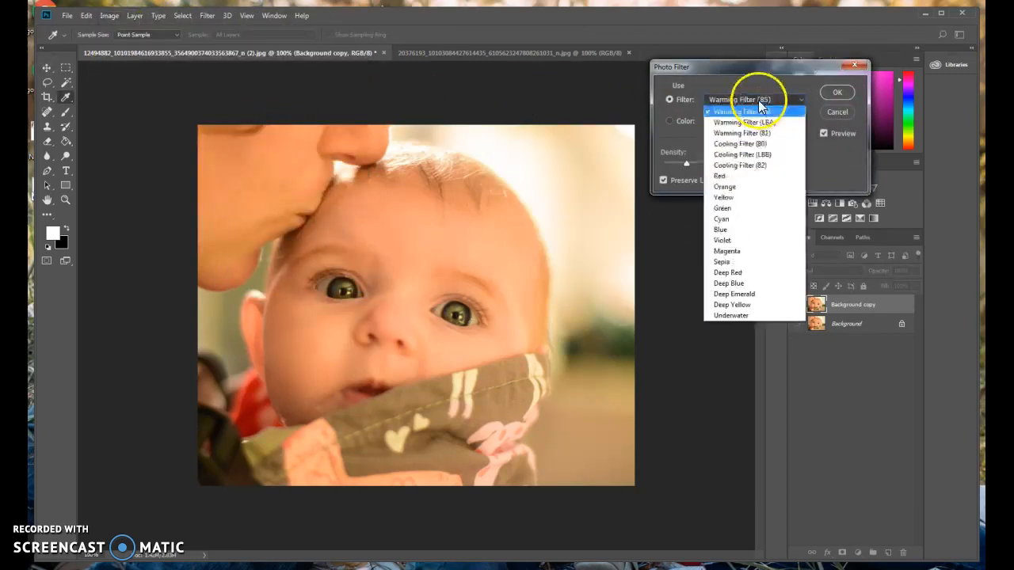
{"action": "left_click", "coordinate": [730, 219]}
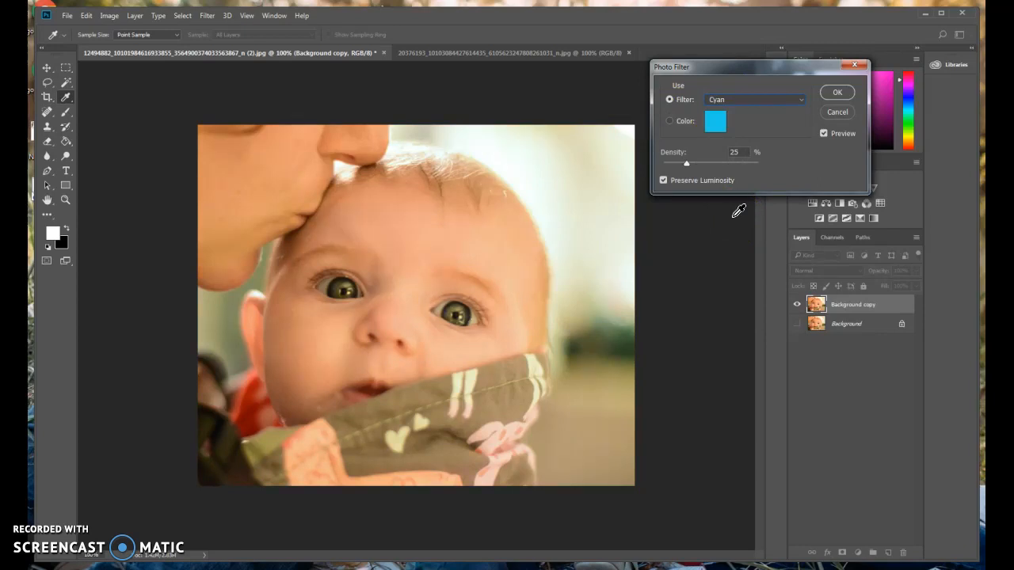
Set Cyan density to 30%, compare with preview off and on, and apply it
{"action": "left_click", "coordinate": [690, 154]}
{"action": "mouse_move", "coordinate": [695, 172]}
{"action": "left_mouse_down"}
{"action": "mouse_move", "coordinate": [662, 176]}
{"action": "mouse_move", "coordinate": [684, 180]}
{"action": "left_mouse_up"}
{"action": "left_click", "coordinate": [823, 133]}
{"action": "left_click", "coordinate": [823, 133]}
{"action": "left_click", "coordinate": [688, 164]}
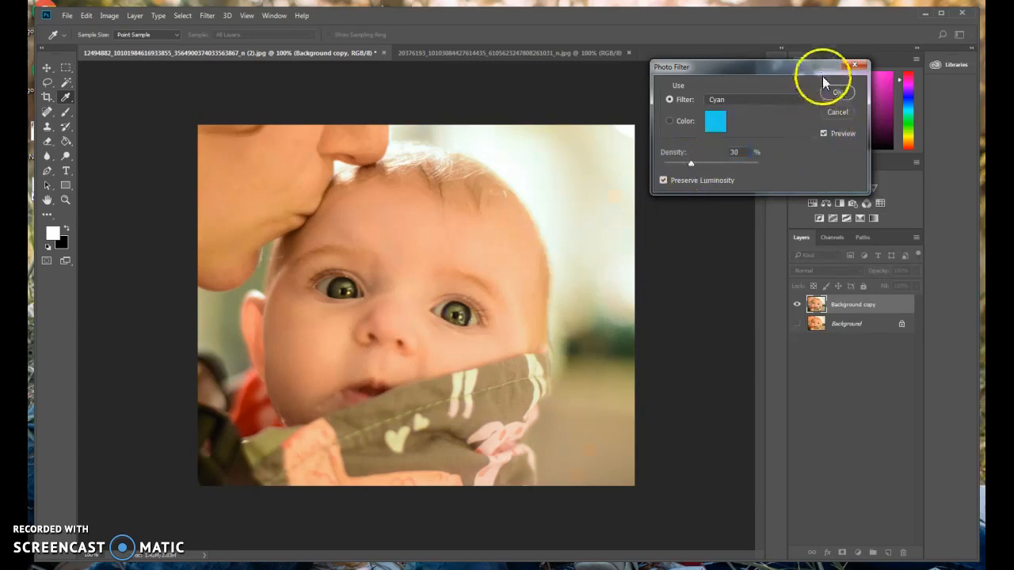
{"action": "left_click", "coordinate": [833, 91]}
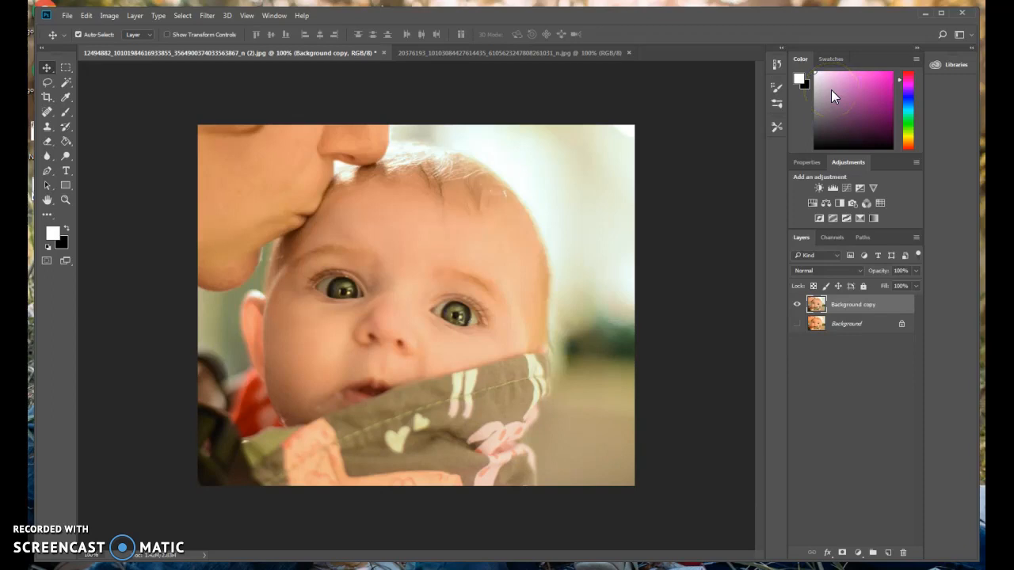
{"action": "left_click", "coordinate": [110, 15]}
{"action": "mouse_move", "coordinate": [117, 46]}
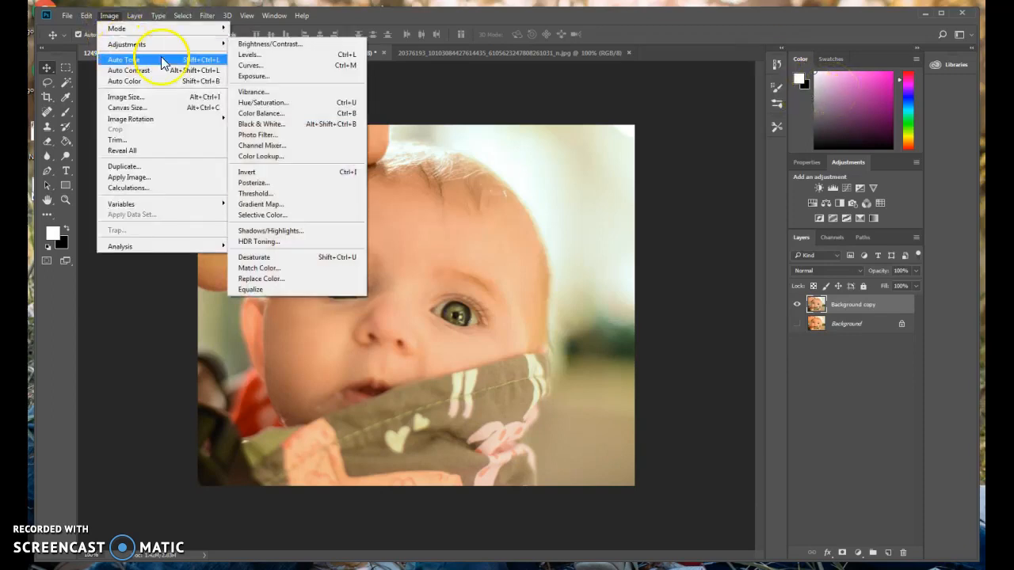
{"action": "left_click", "coordinate": [262, 145]}
{"action": "left_click_drag", "start_coordinate": [545, 119], "coordinate": [774, 89]}
{"action": "left_click_drag", "start_coordinate": [729, 172], "coordinate": [764, 169]}
{"action": "left_click", "coordinate": [817, 129]}
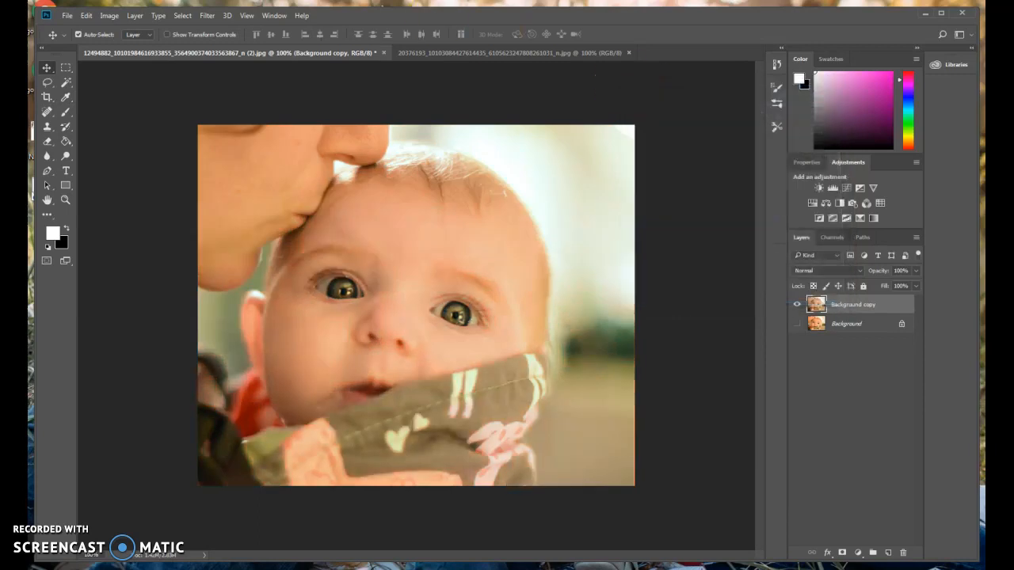
{"action": "left_click", "coordinate": [110, 15]}
{"action": "mouse_move", "coordinate": [116, 47]}
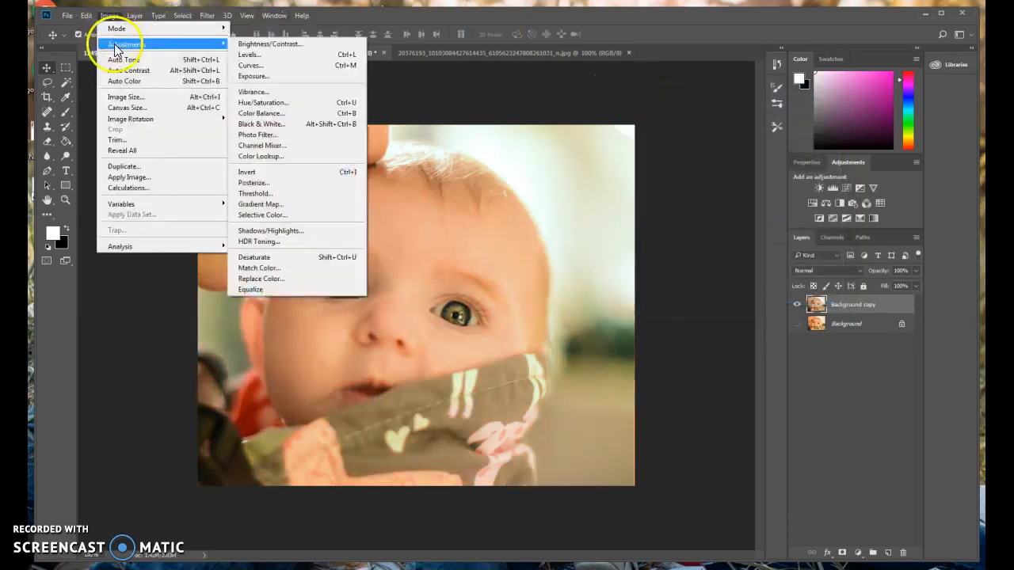
{"action": "left_click", "coordinate": [265, 173]}
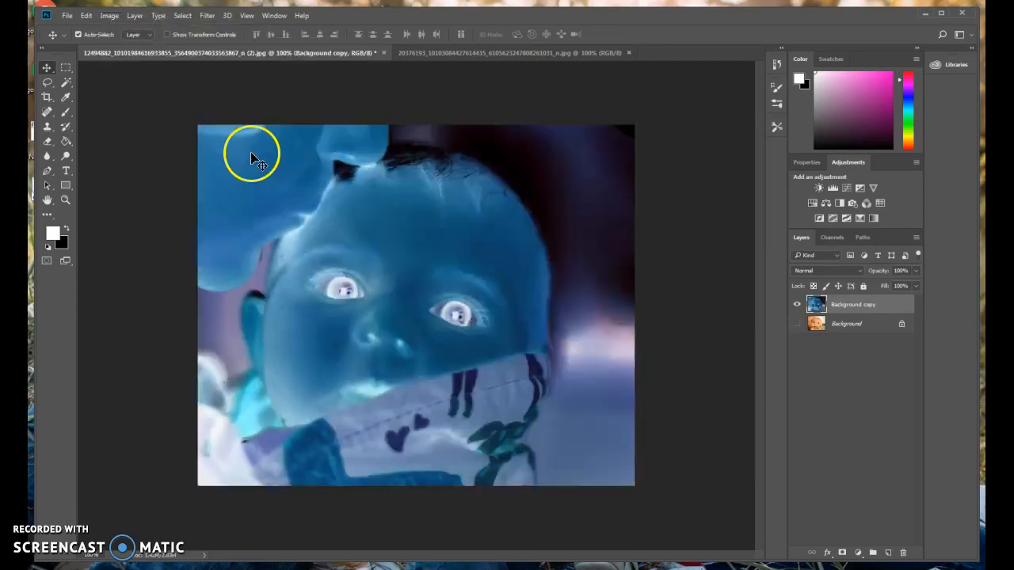
{"action": "left_click", "coordinate": [87, 15]}
{"action": "left_click", "coordinate": [109, 16]}
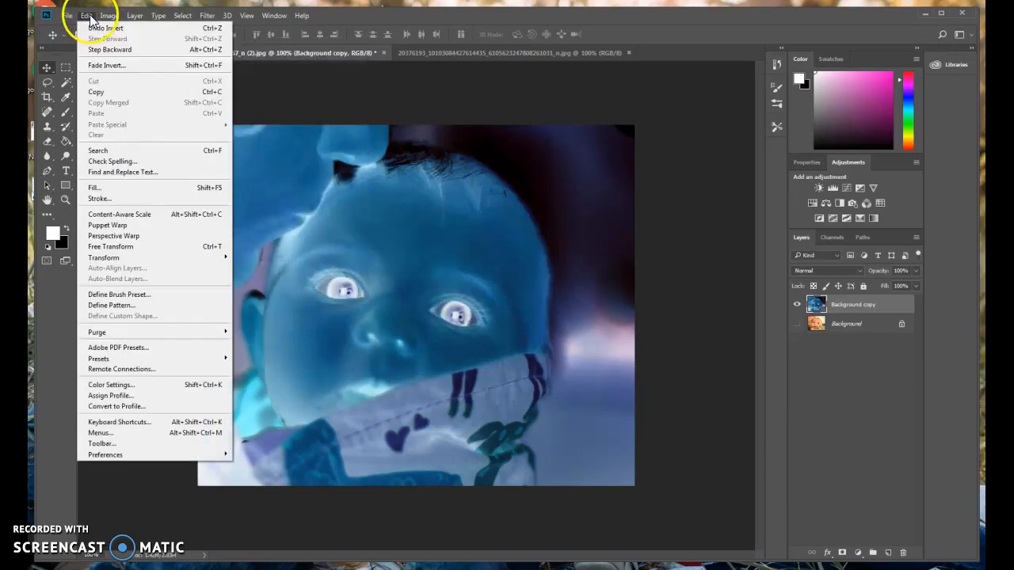
{"action": "left_click", "coordinate": [99, 28]}
{"action": "left_click", "coordinate": [109, 16]}
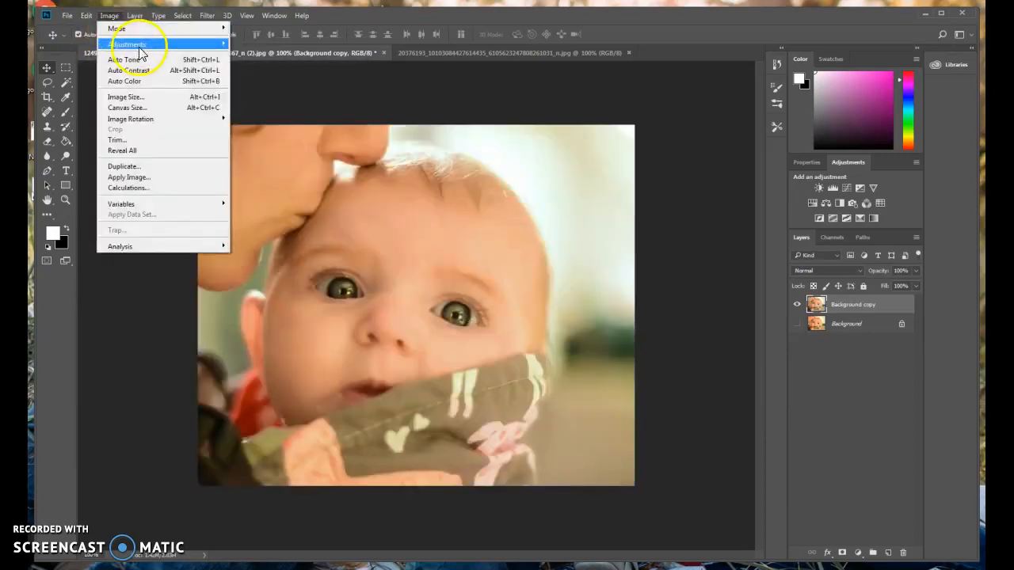
{"action": "mouse_move", "coordinate": [158, 45]}
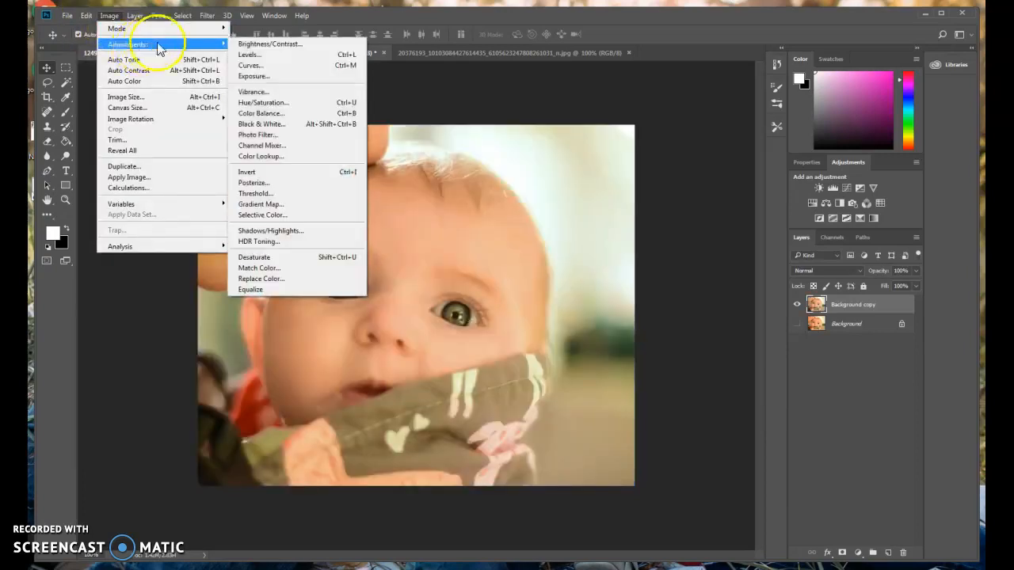
{"action": "left_click", "coordinate": [297, 183]}
{"action": "left_click_drag", "start_coordinate": [414, 163], "coordinate": [679, 138]}
{"action": "left_click", "coordinate": [658, 159]}
{"action": "type", "text": "2"}
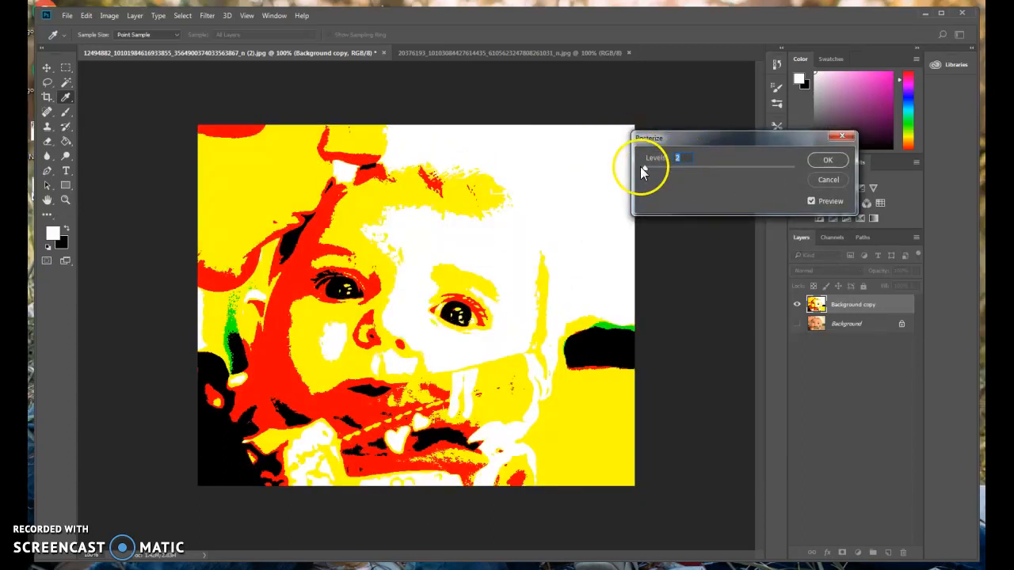
{"action": "left_click_drag", "start_coordinate": [688, 157], "coordinate": [665, 159]}
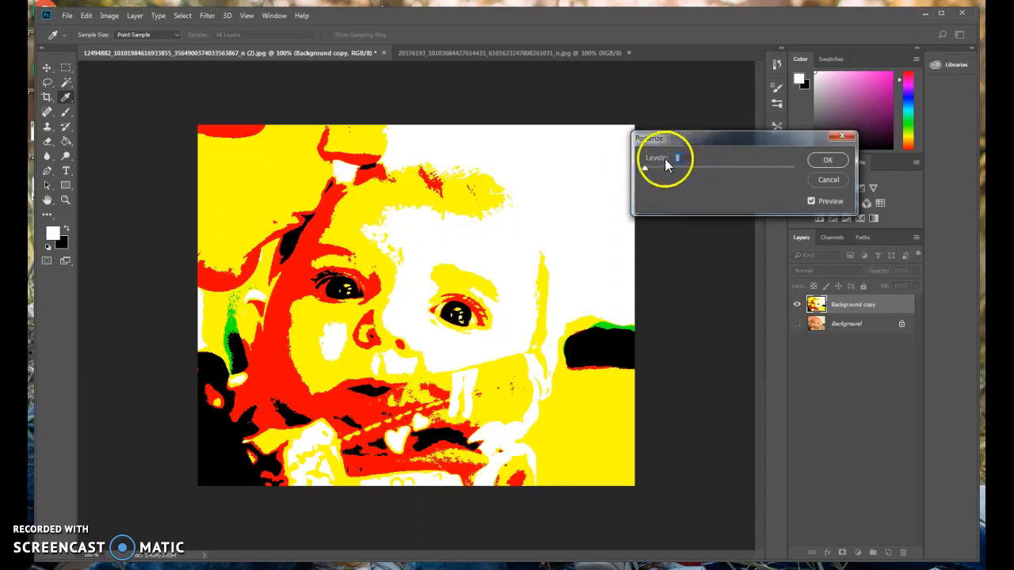
{"action": "type", "text": "25"}
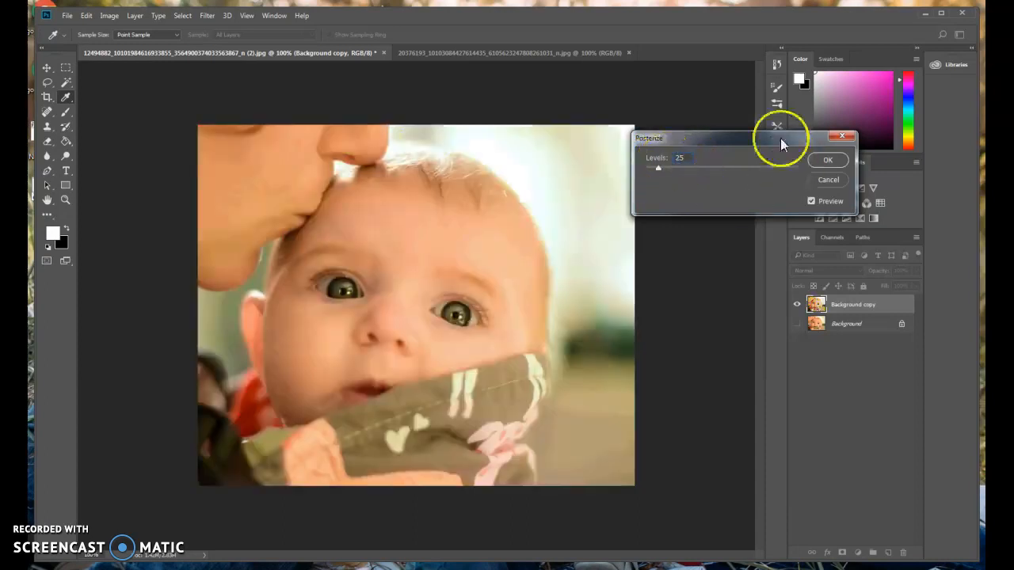
{"action": "left_click", "coordinate": [835, 180]}
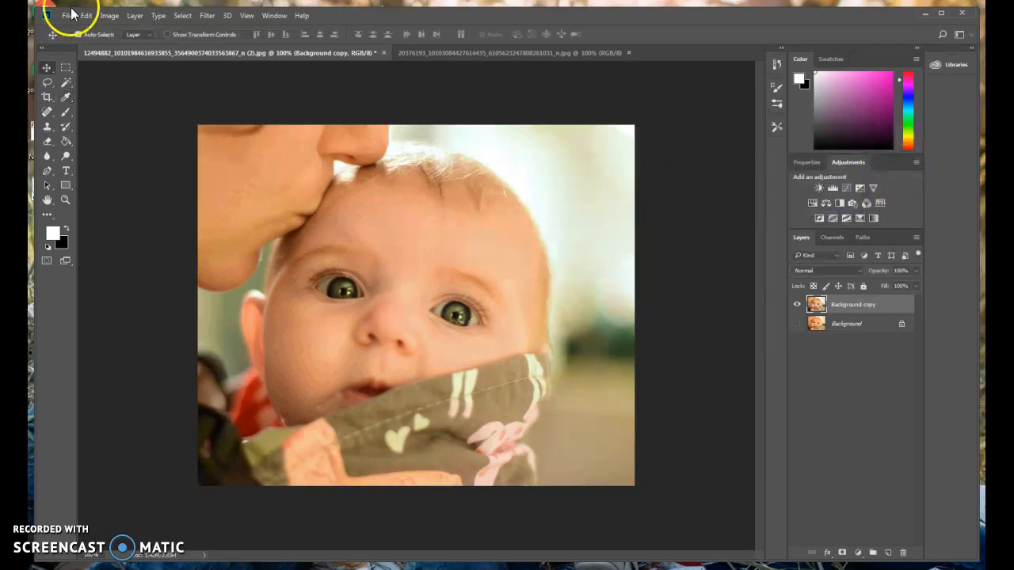
{"action": "left_click", "coordinate": [107, 16]}
{"action": "mouse_move", "coordinate": [130, 44]}
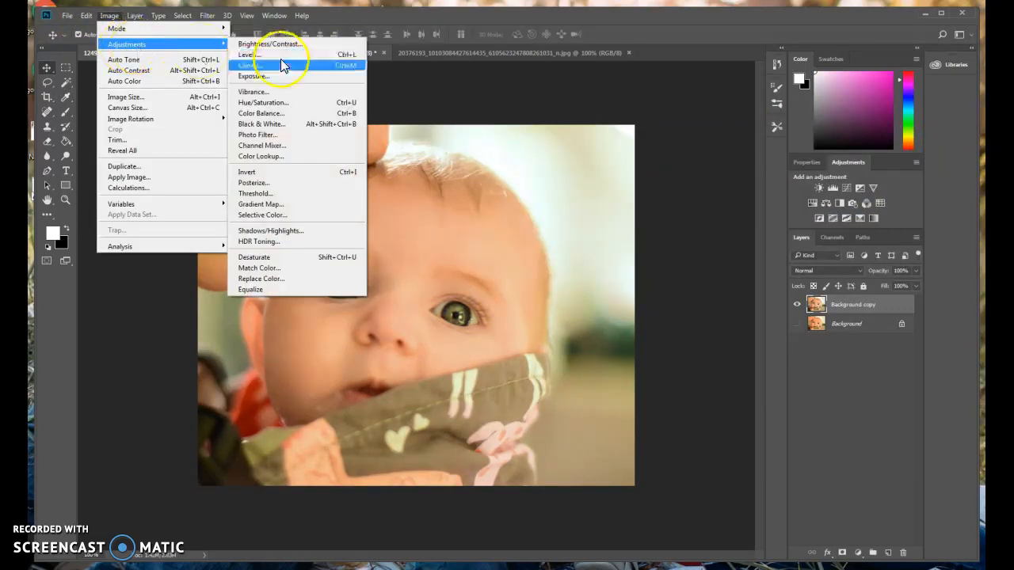
{"action": "left_click", "coordinate": [290, 195]}
{"action": "left_click_drag", "start_coordinate": [419, 152], "coordinate": [699, 73]}
{"action": "left_click_drag", "start_coordinate": [732, 168], "coordinate": [764, 168]}
{"action": "left_click", "coordinate": [832, 117]}
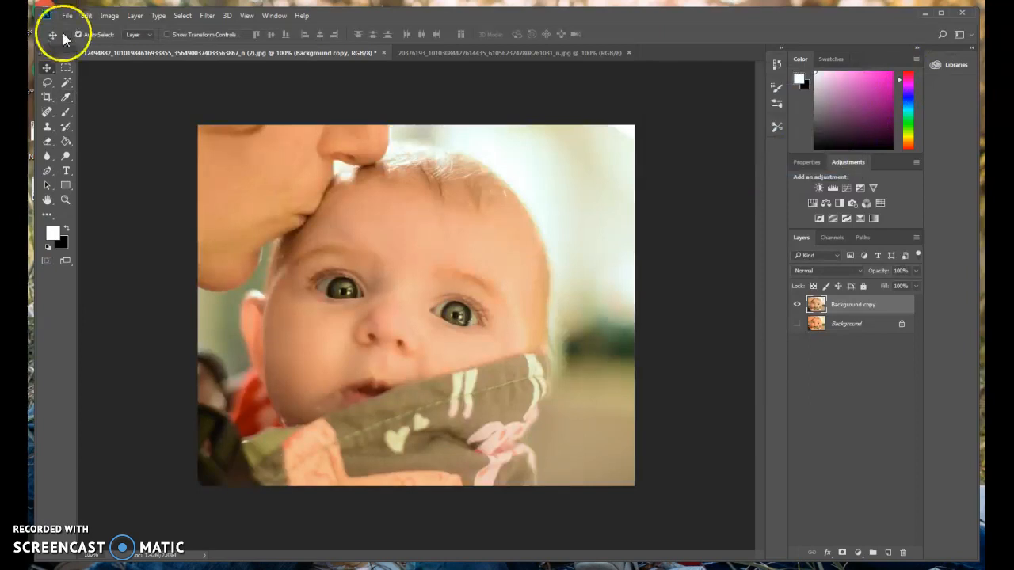
{"action": "left_click", "coordinate": [107, 16]}
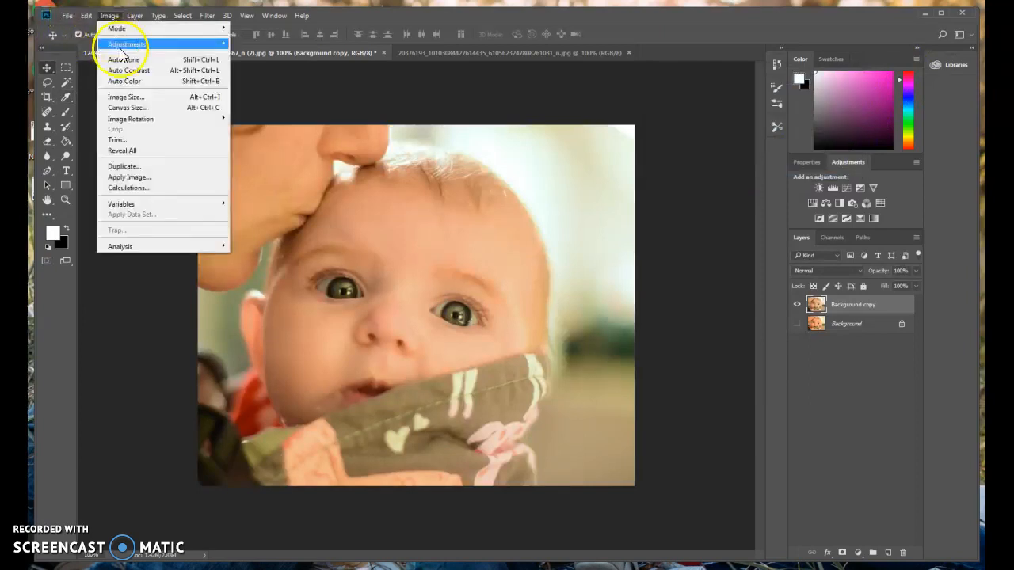
{"action": "mouse_move", "coordinate": [126, 43]}
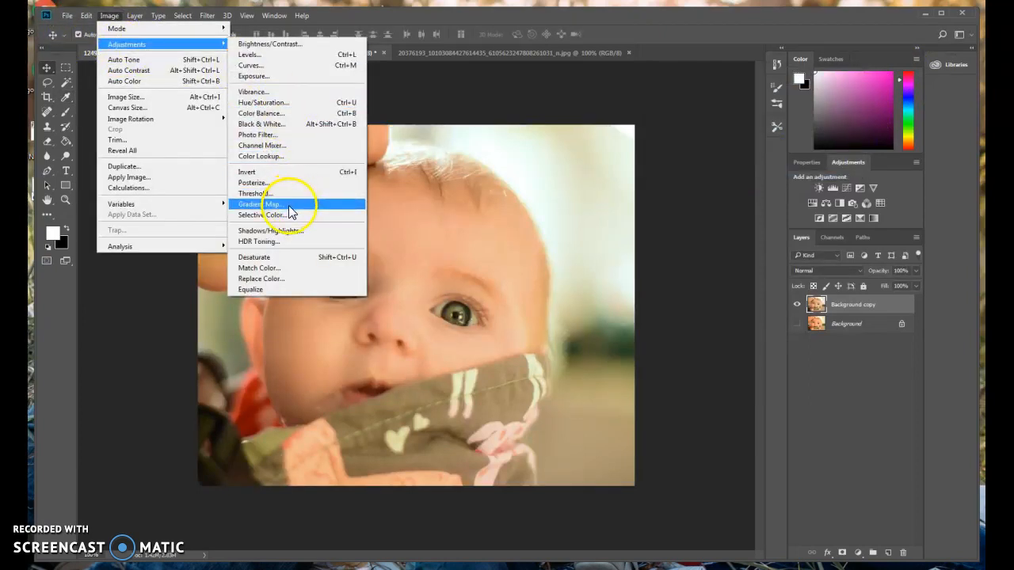
{"action": "left_click", "coordinate": [261, 204]}
{"action": "left_click_drag", "start_coordinate": [484, 158], "coordinate": [761, 112]}
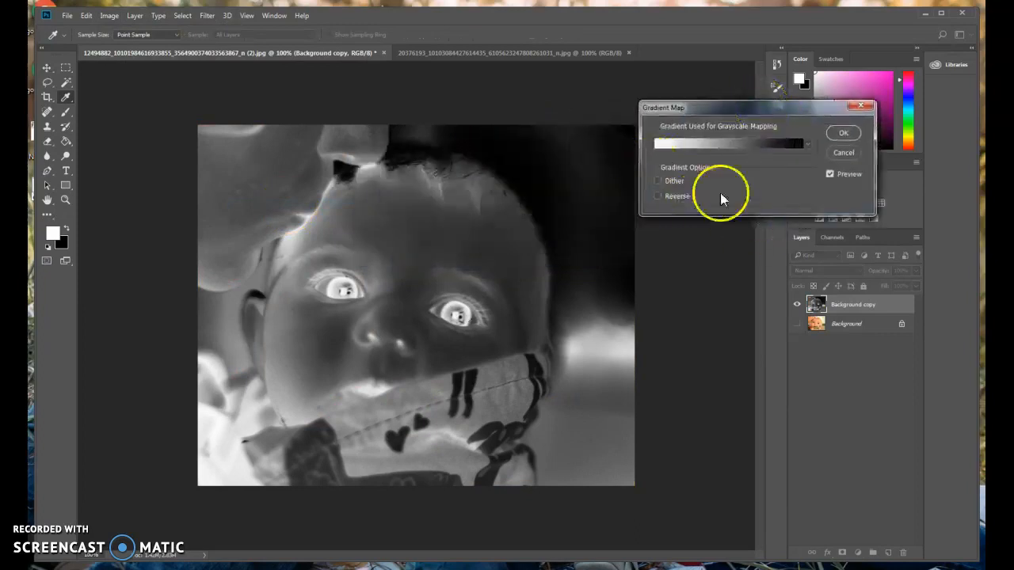
{"action": "left_click", "coordinate": [833, 150]}
{"action": "left_click", "coordinate": [109, 15]}
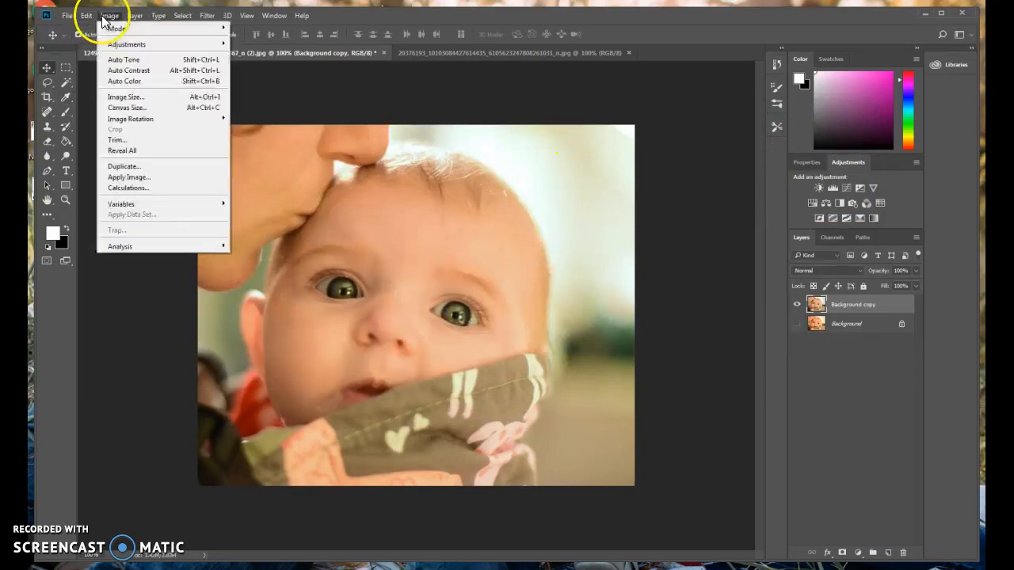
{"action": "mouse_move", "coordinate": [193, 45]}
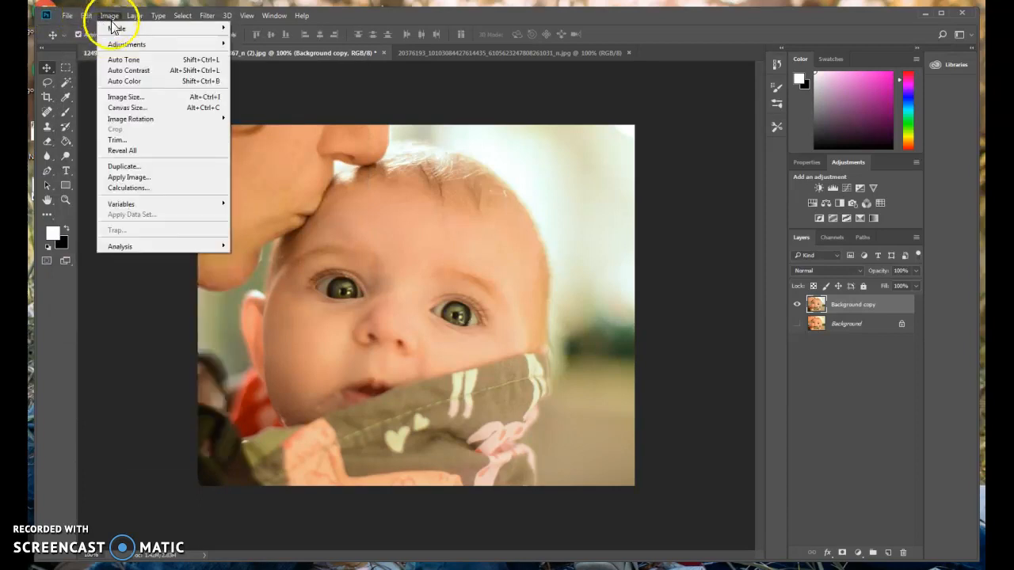
{"action": "mouse_move", "coordinate": [118, 44]}
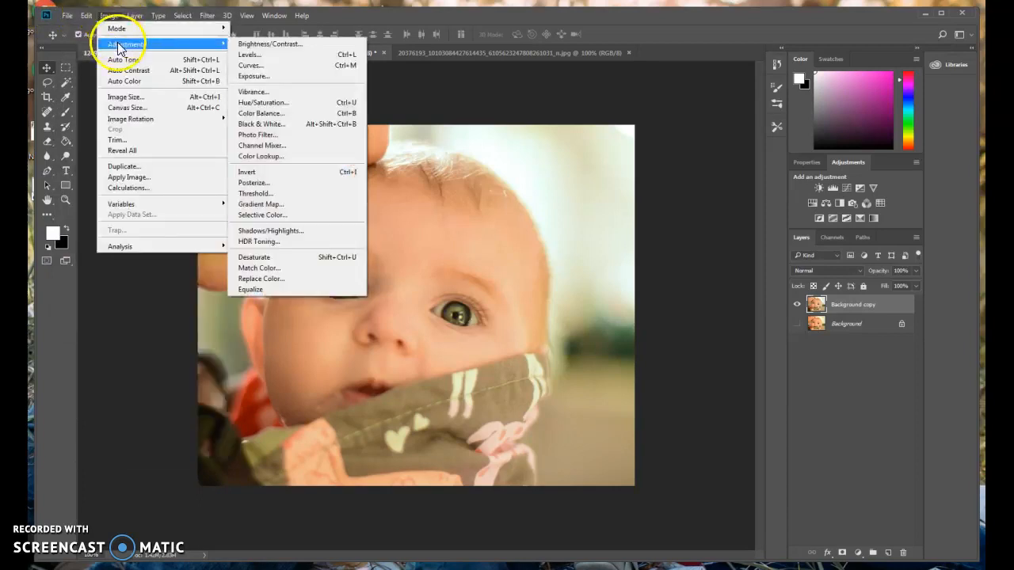
{"action": "left_click", "coordinate": [252, 246]}
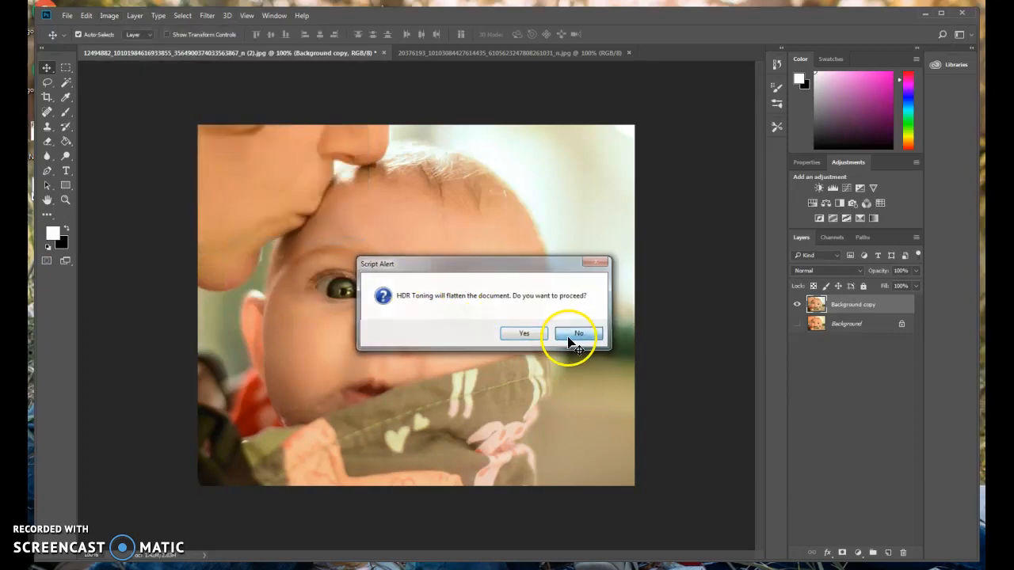
{"action": "left_click", "coordinate": [570, 337]}
{"action": "left_click", "coordinate": [109, 16]}
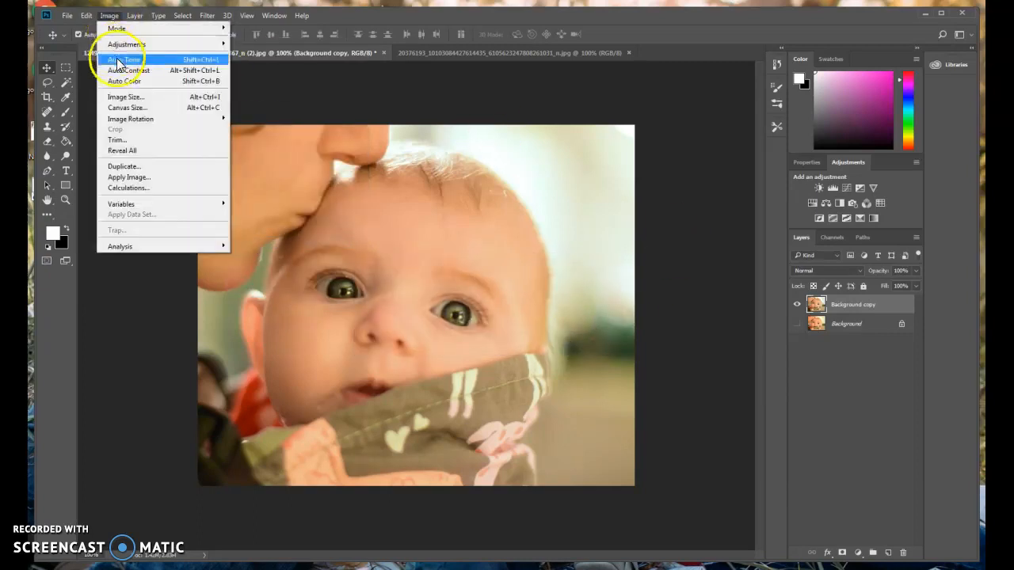
{"action": "mouse_move", "coordinate": [125, 43]}
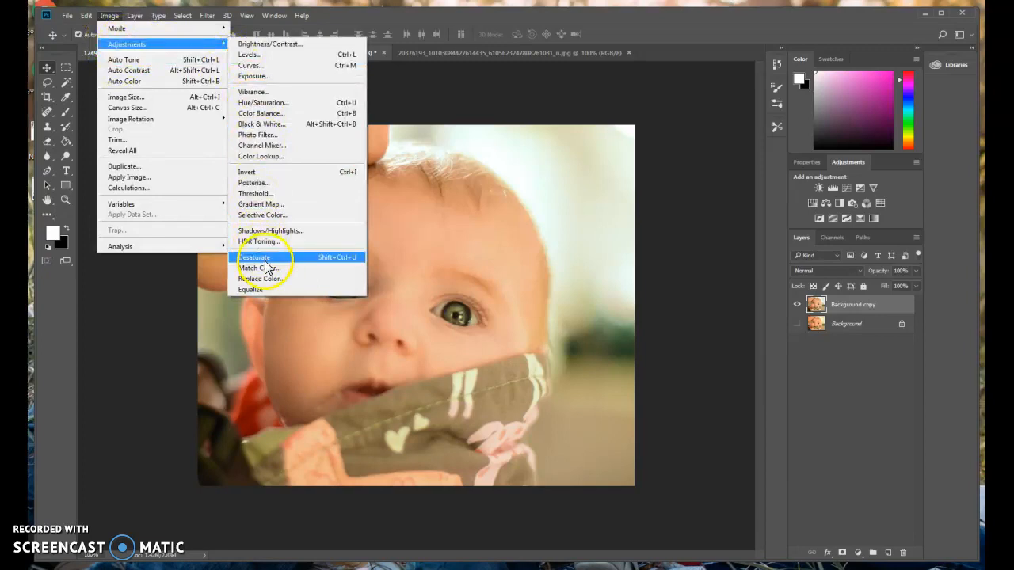
{"action": "left_click", "coordinate": [255, 258]}
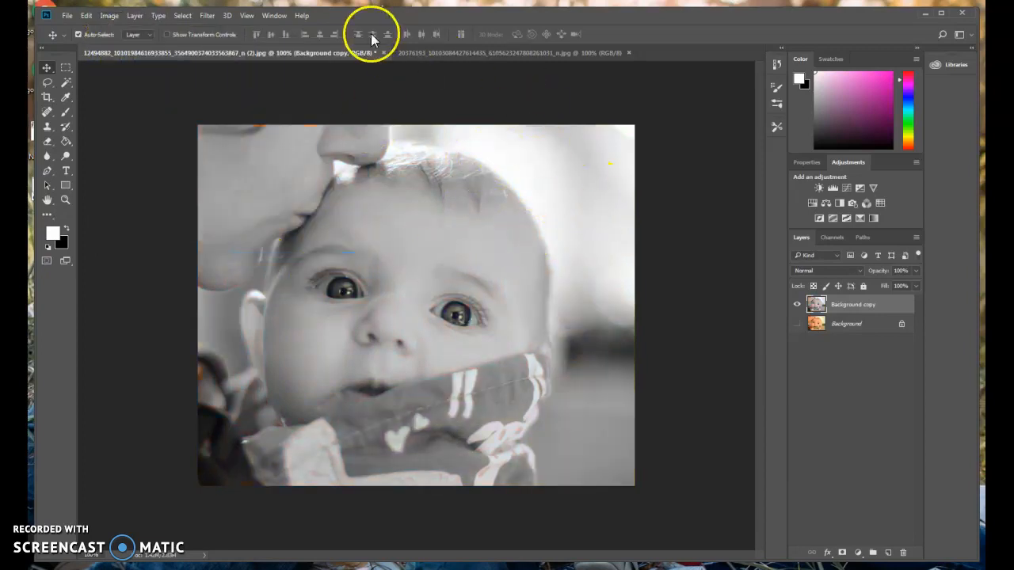
{"action": "left_click", "coordinate": [105, 14]}
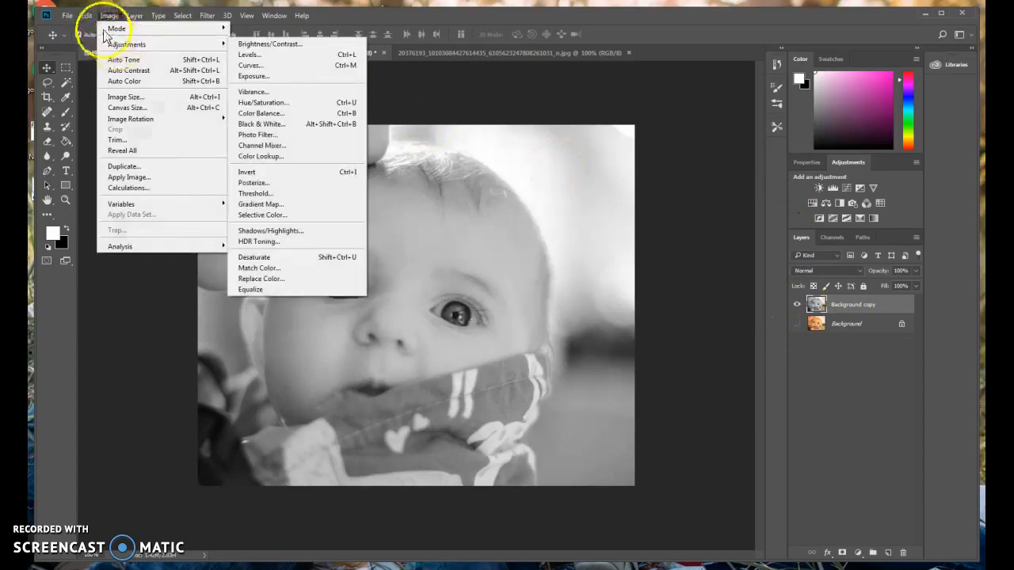
{"action": "left_click", "coordinate": [91, 28]}
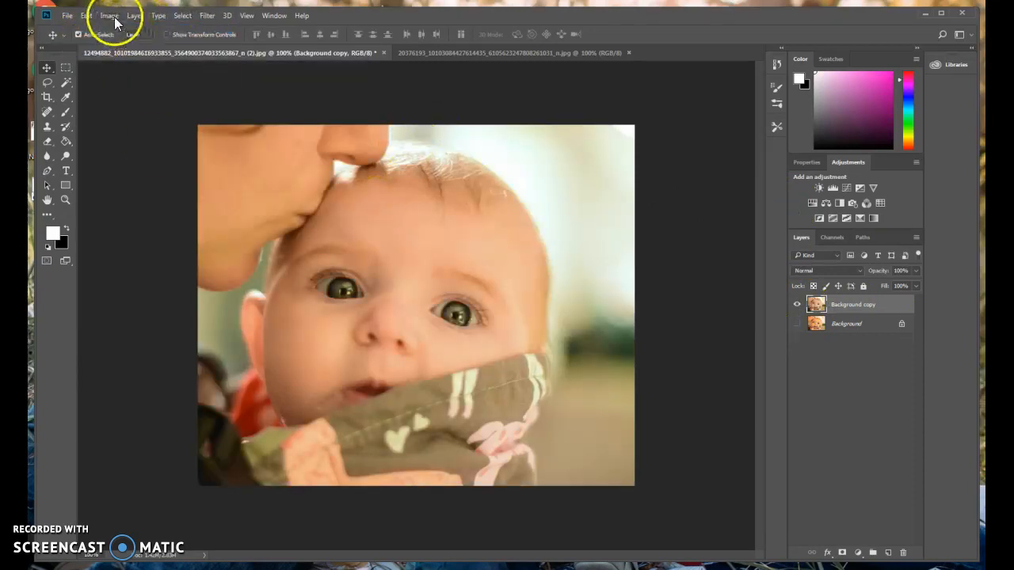
{"action": "left_click", "coordinate": [112, 16]}
{"action": "mouse_move", "coordinate": [128, 45]}
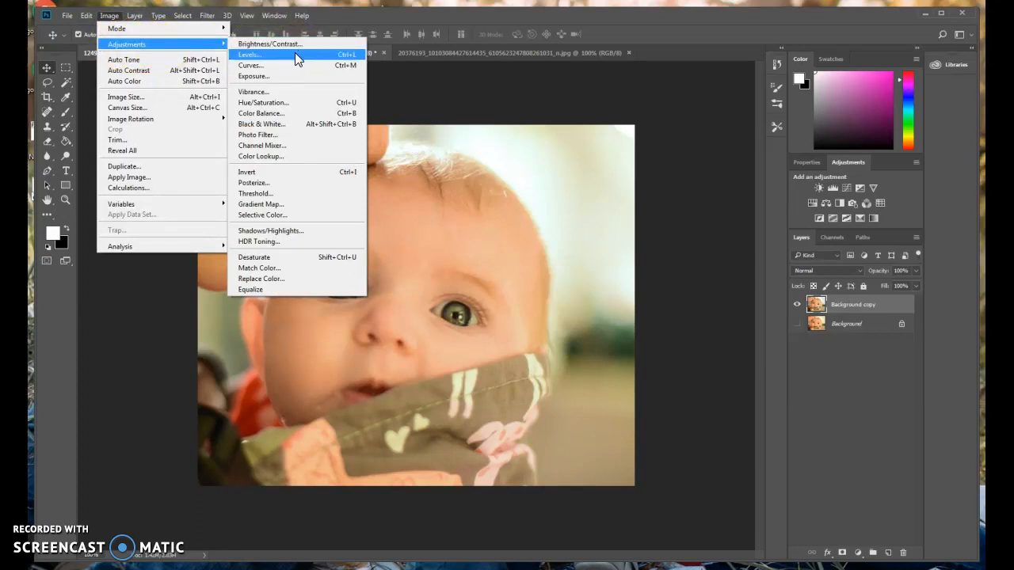
{"action": "left_click", "coordinate": [272, 106]}
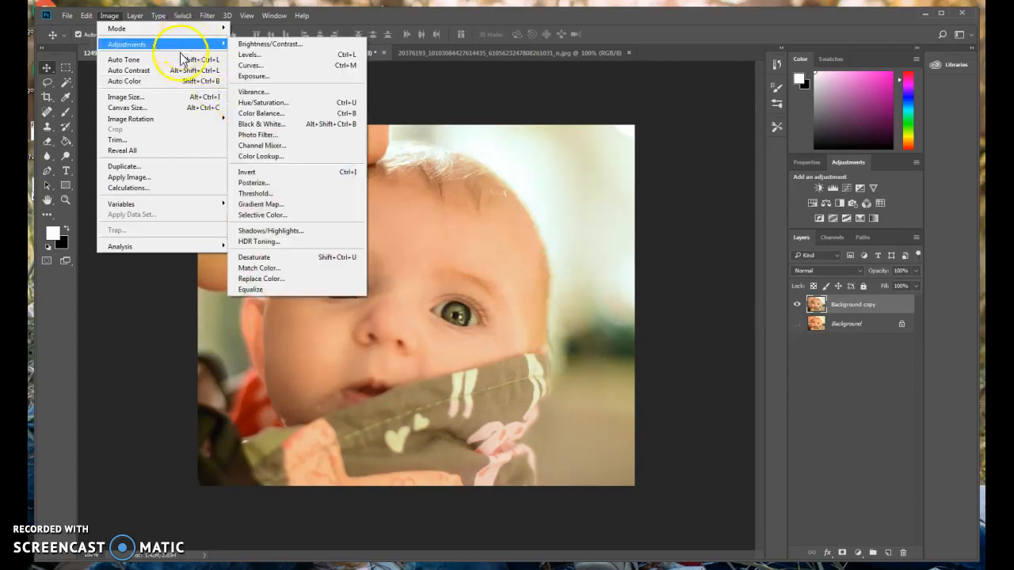
{"action": "left_click", "coordinate": [90, 79]}
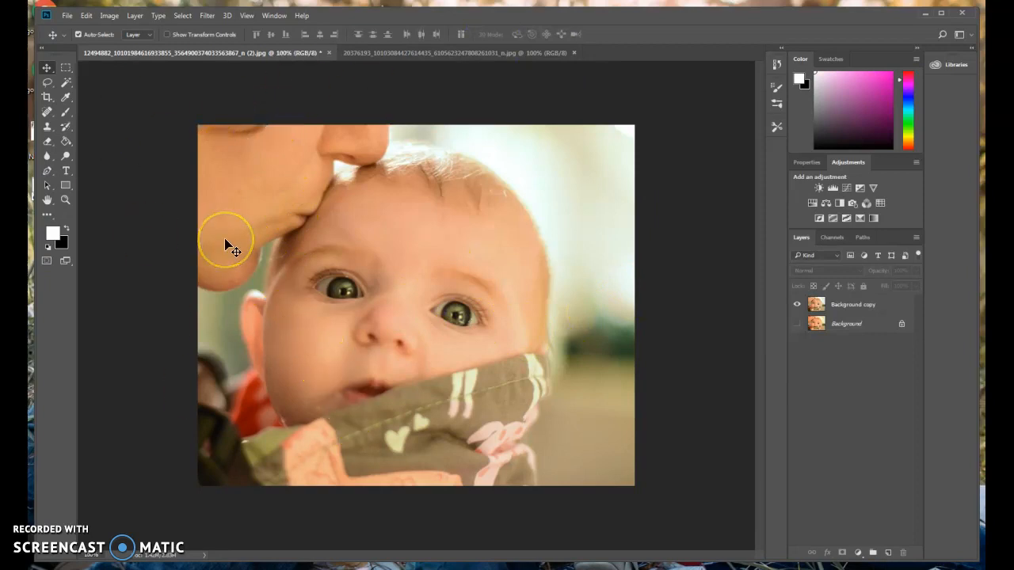
Save the portrait as a layered PSD named 'mca' with Maximize Compatibility
{"action": "left_click", "coordinate": [67, 15]}
{"action": "left_click", "coordinate": [85, 140]}
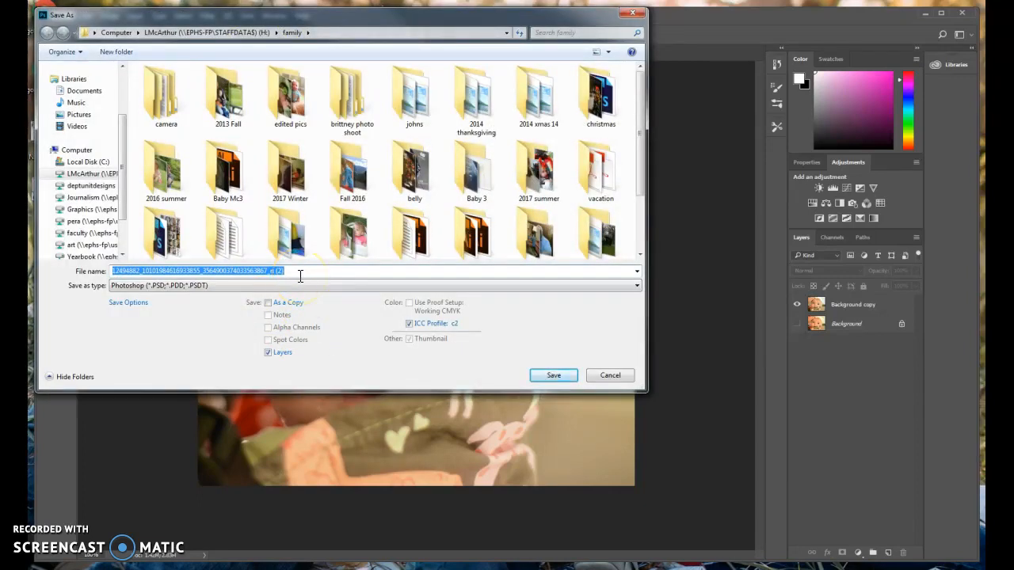
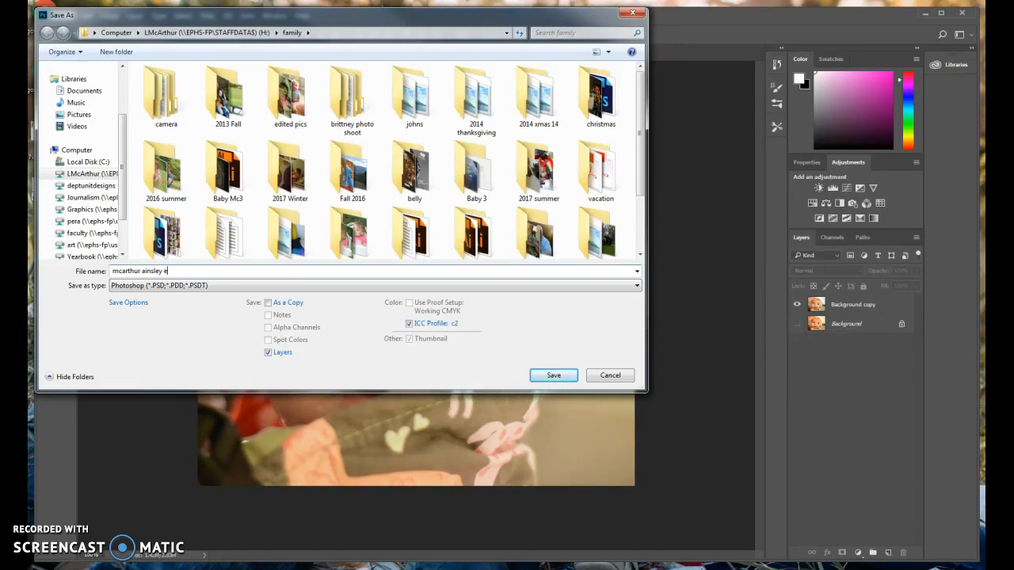
{"action": "left_click", "coordinate": [545, 375]}
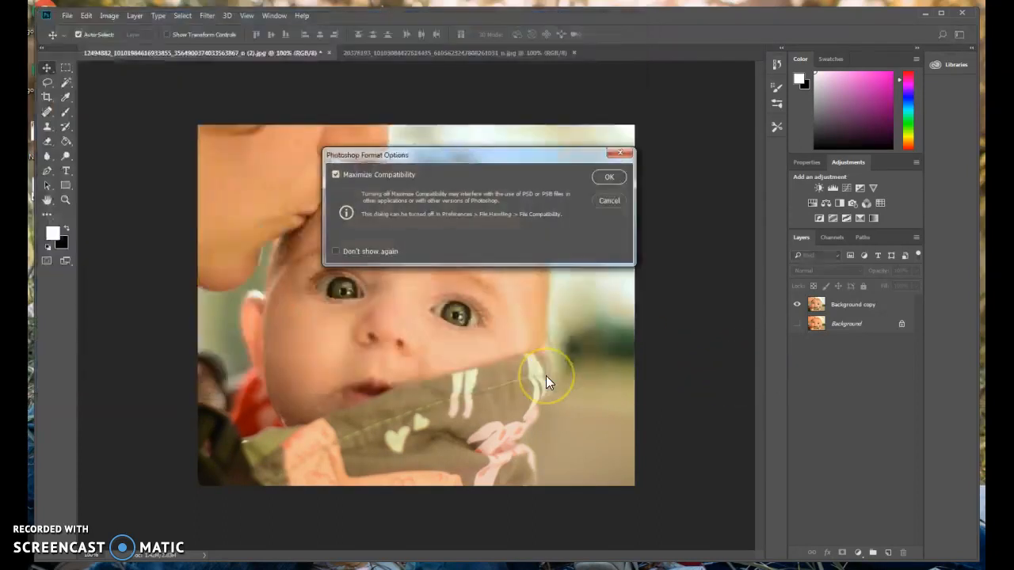
{"action": "left_click", "coordinate": [610, 182]}
Save a JPEG copy of the portrait in the family folder, accepting the JPEG options
{"action": "left_click", "coordinate": [67, 18]}
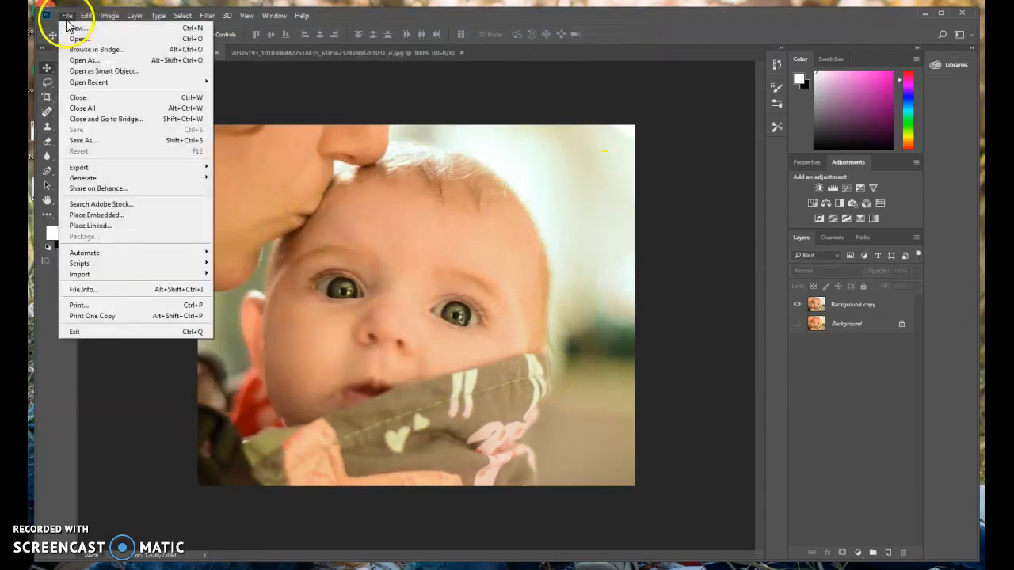
{"action": "left_click", "coordinate": [87, 140]}
{"action": "left_click", "coordinate": [263, 287]}
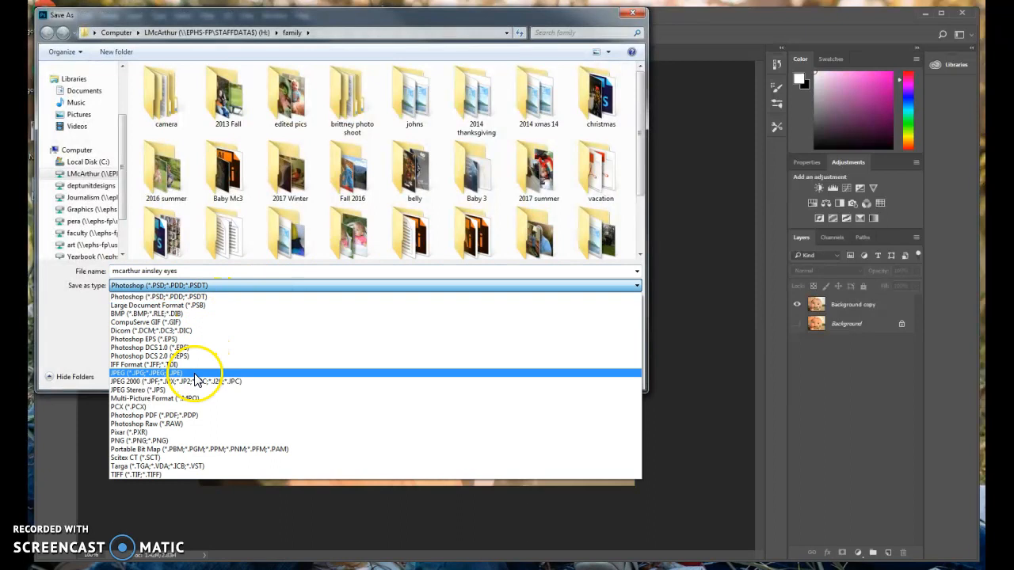
{"action": "left_click", "coordinate": [195, 374]}
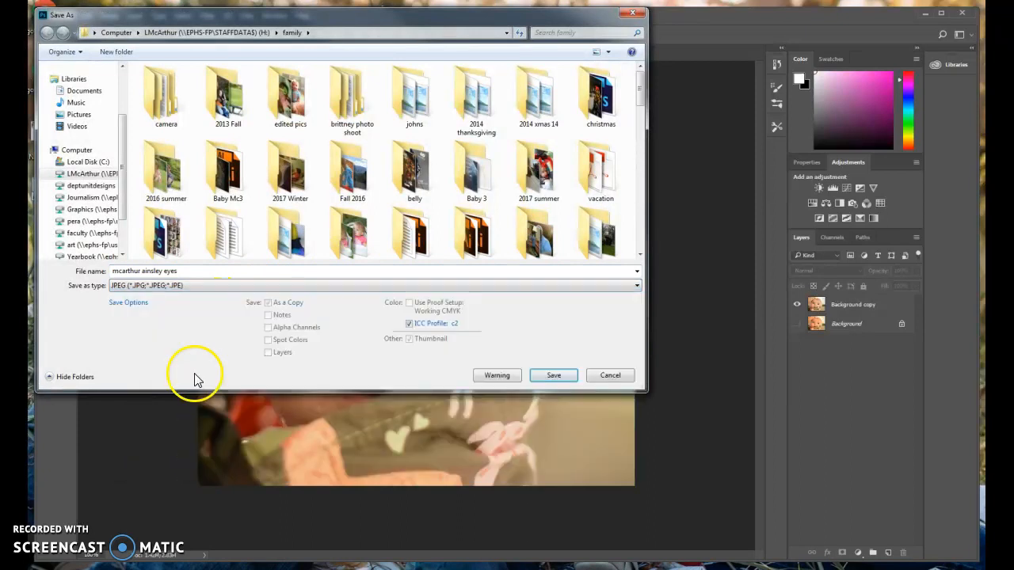
{"action": "left_click", "coordinate": [552, 375]}
{"action": "left_click", "coordinate": [535, 157]}
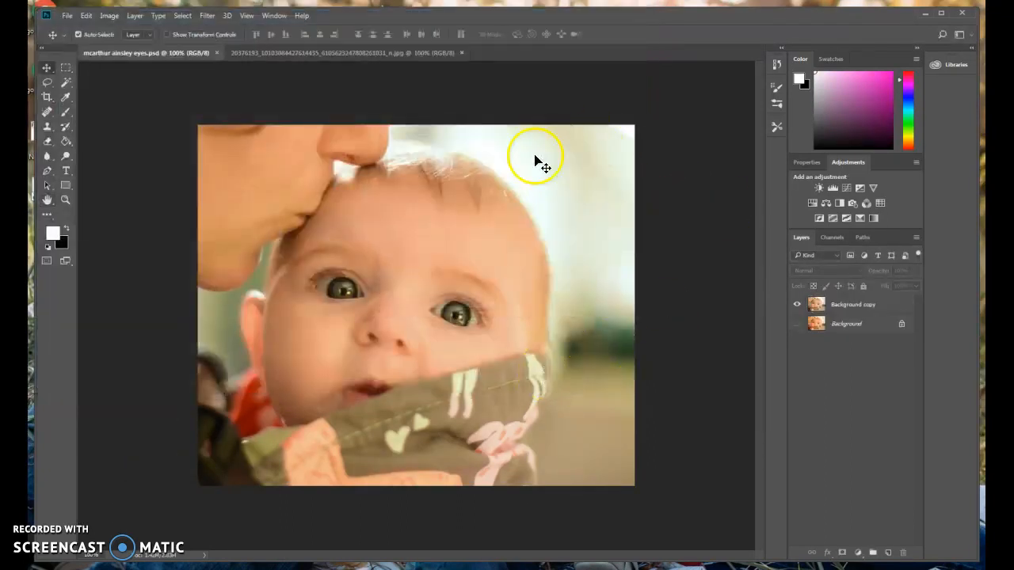